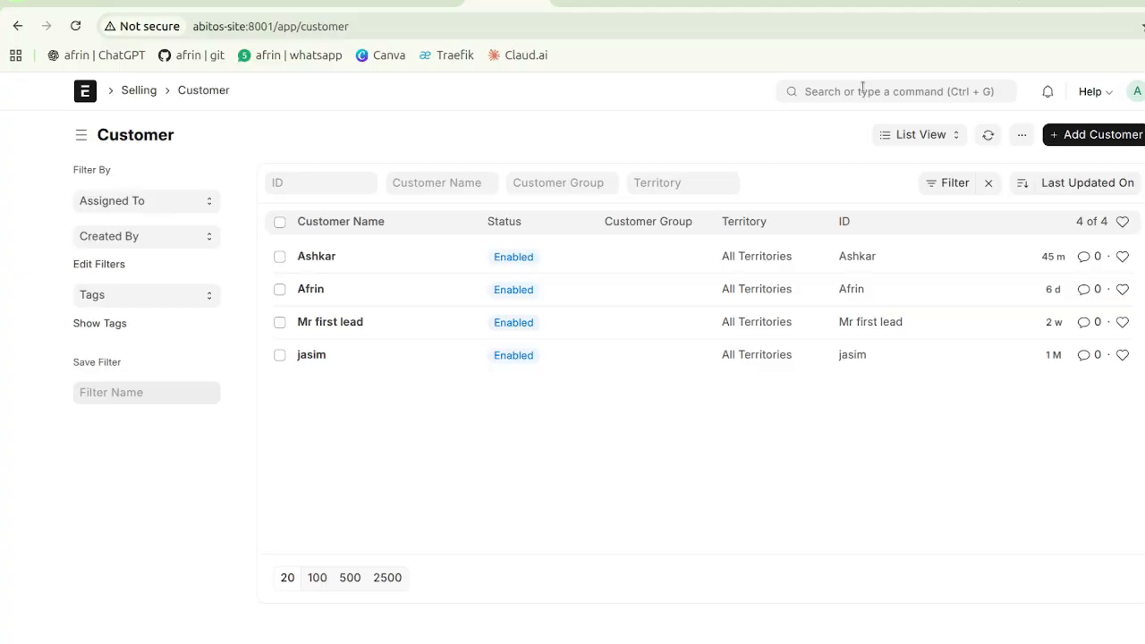
Step: Open the Item list through the search bar
click(862, 90)
text(item)
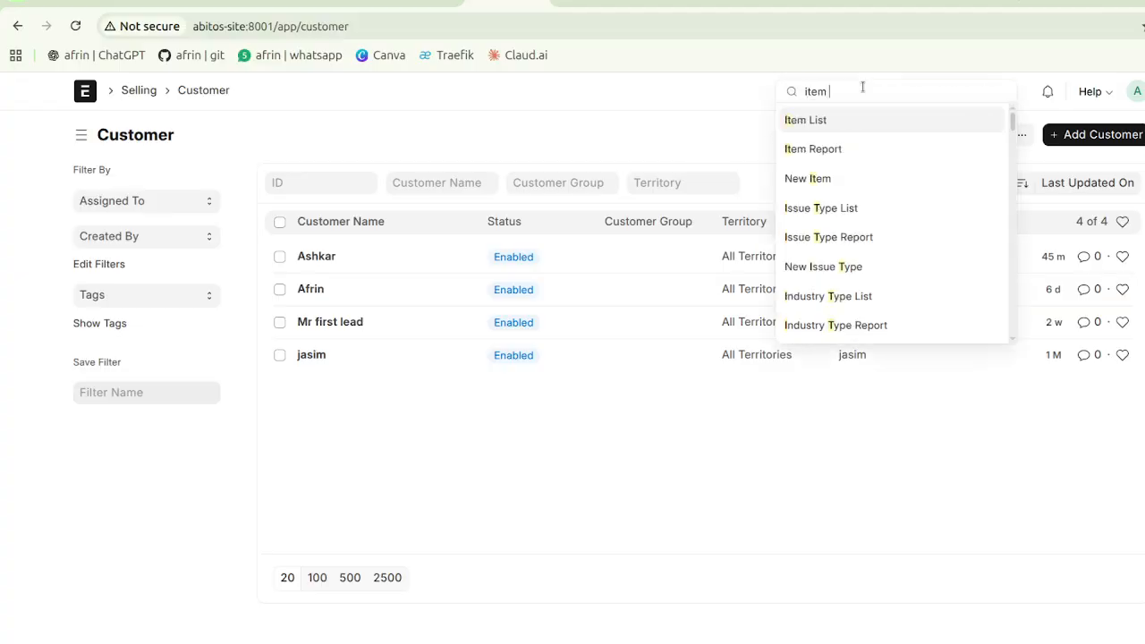
text( l)
key(BackSpace)
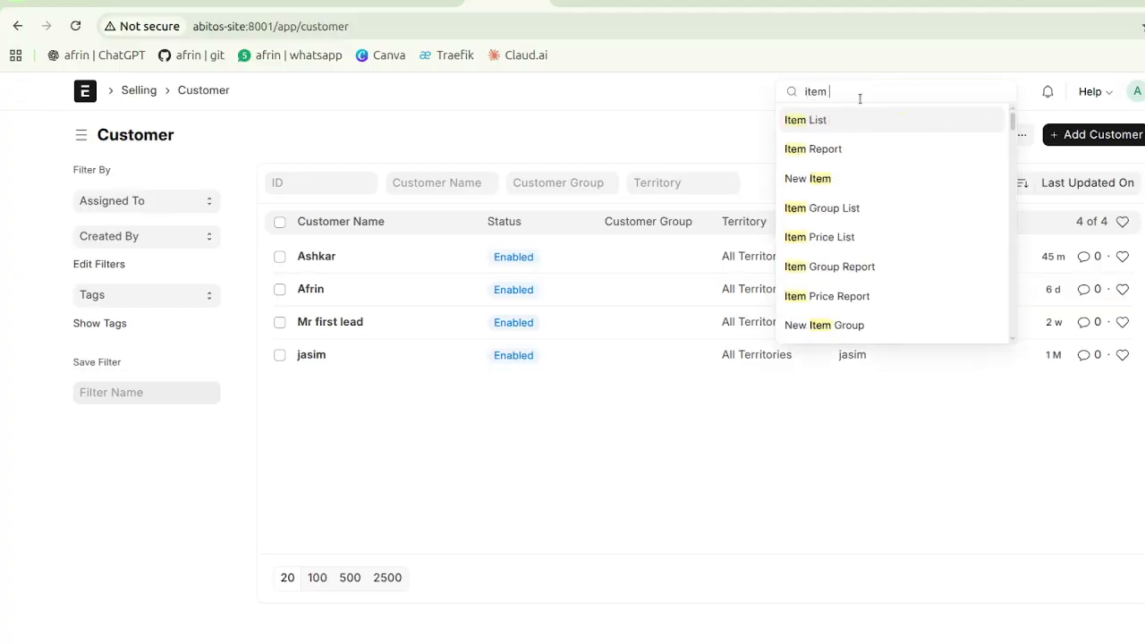
click(858, 119)
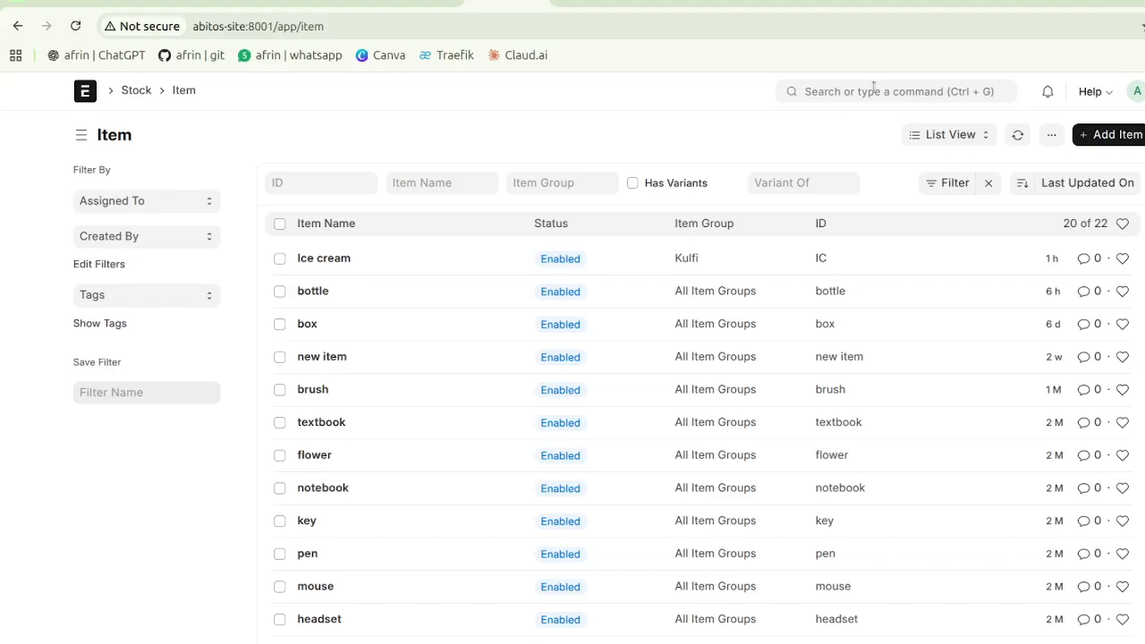
Step: Search 'supp' and open the Supplier list
click(873, 87)
text(supp)
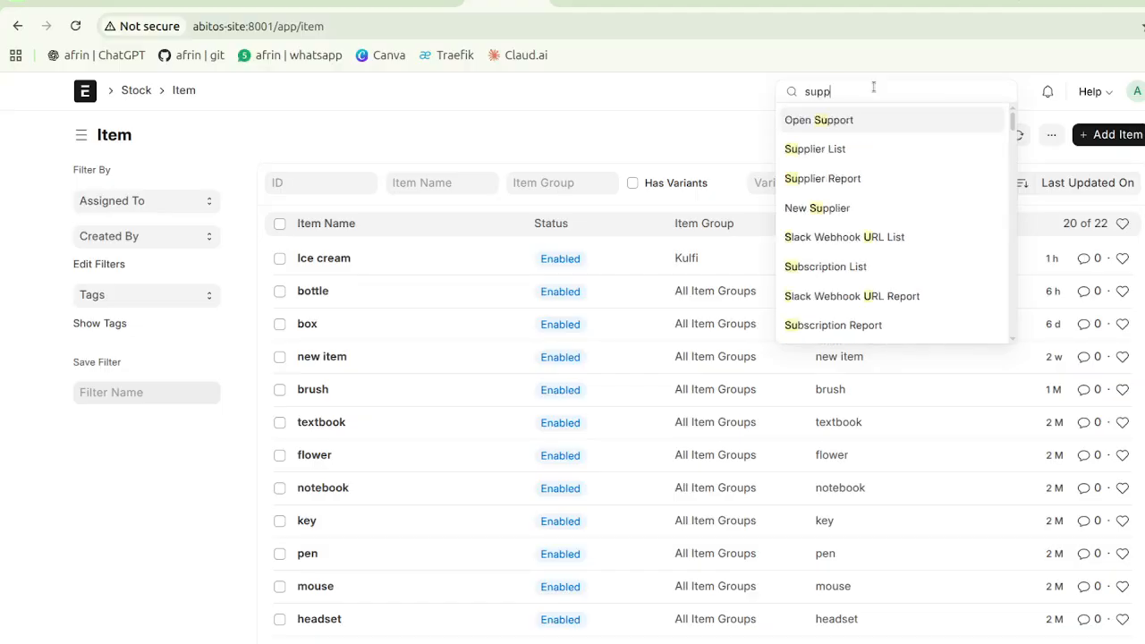
click(814, 149)
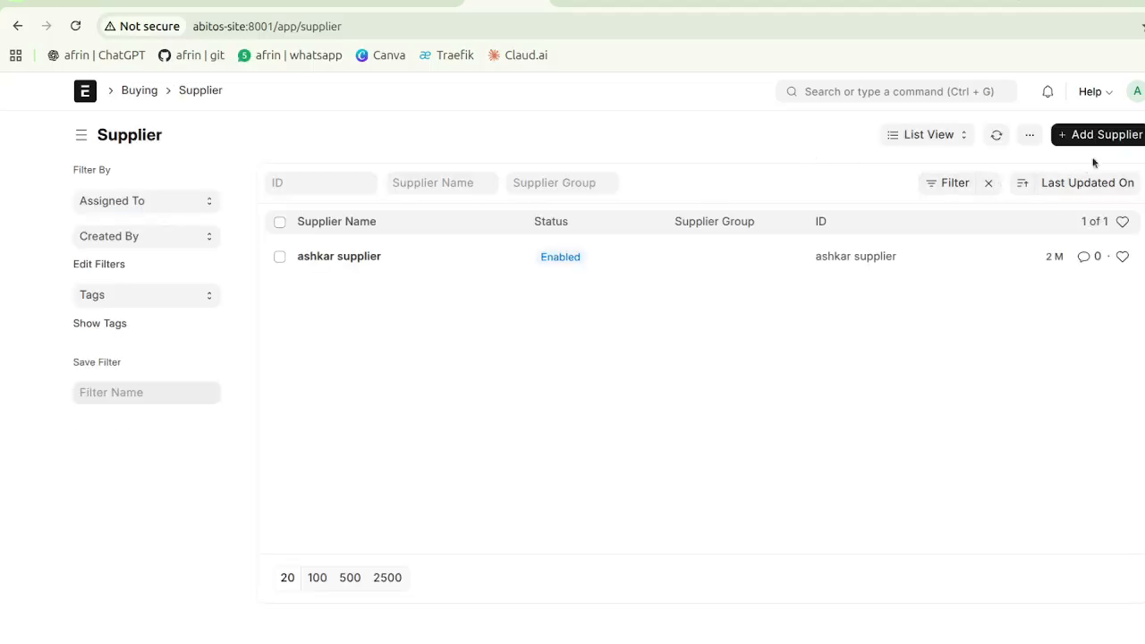
Step: Start a new supplier on the full form with the name 'Hussan'
click(1115, 139)
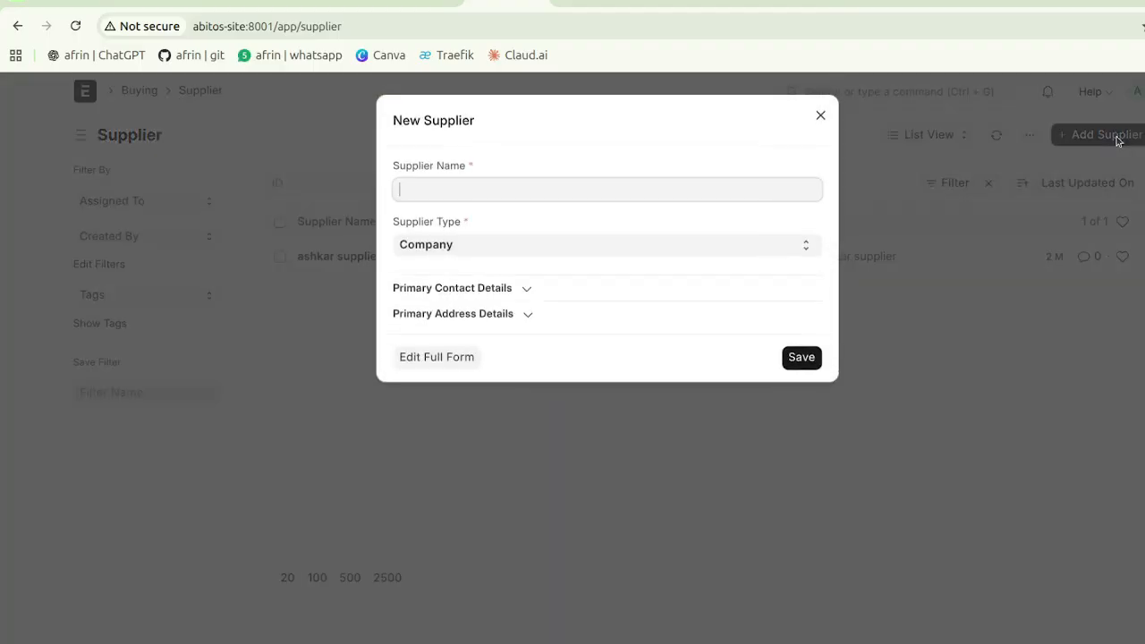
click(462, 361)
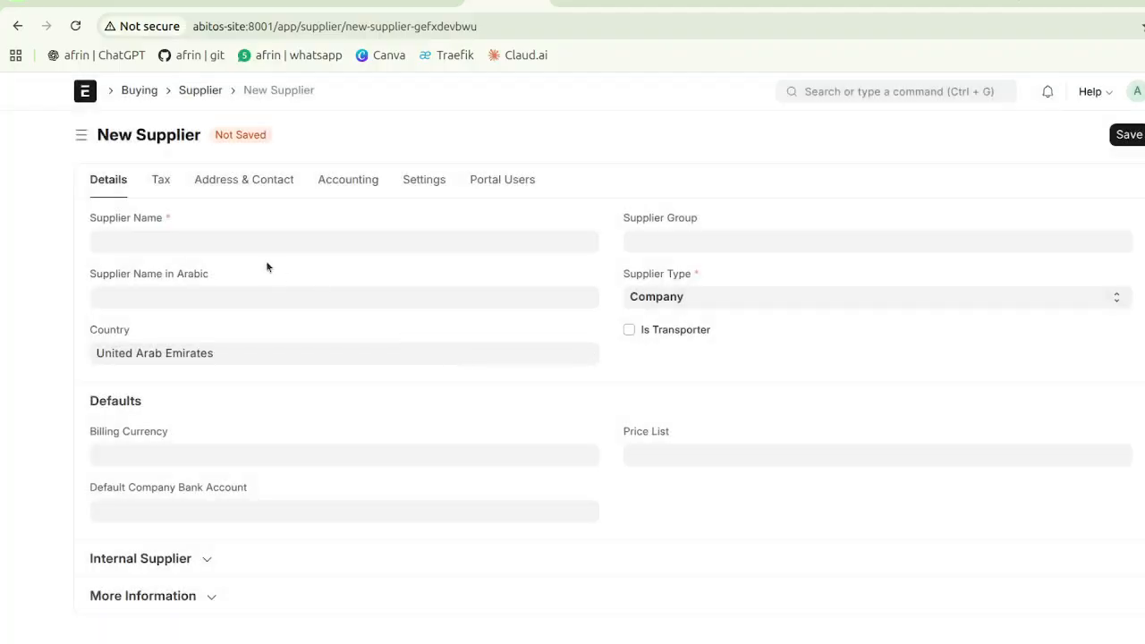
click(250, 243)
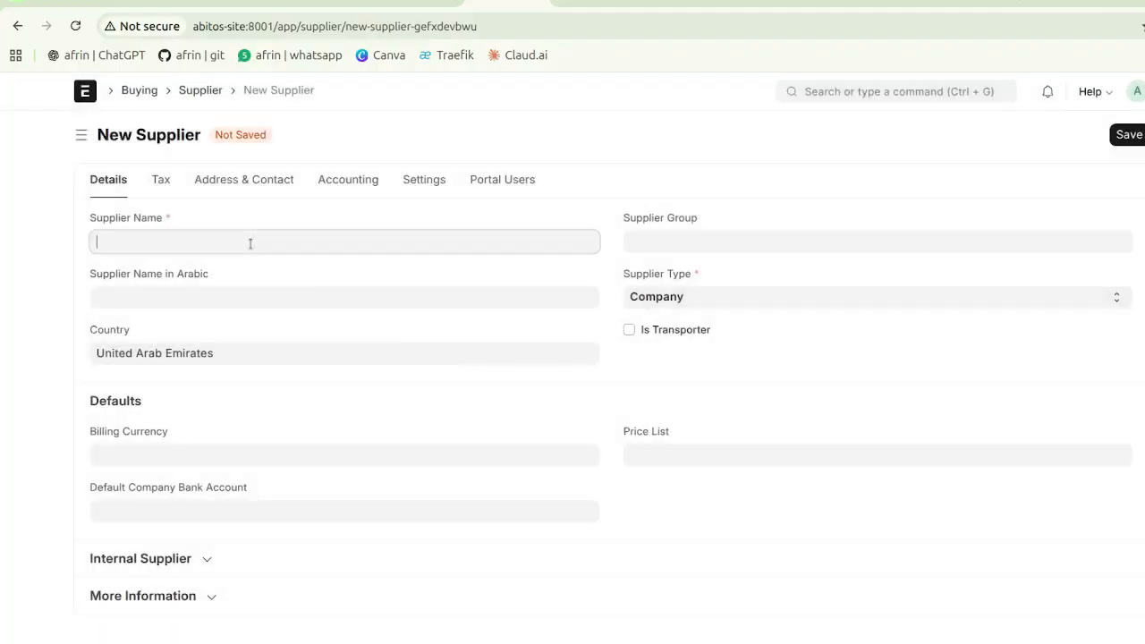
text(Hussan)
Step: Leave the Arabic supplier name blank after erasing a stray entry
click(220, 297)
text(uig)
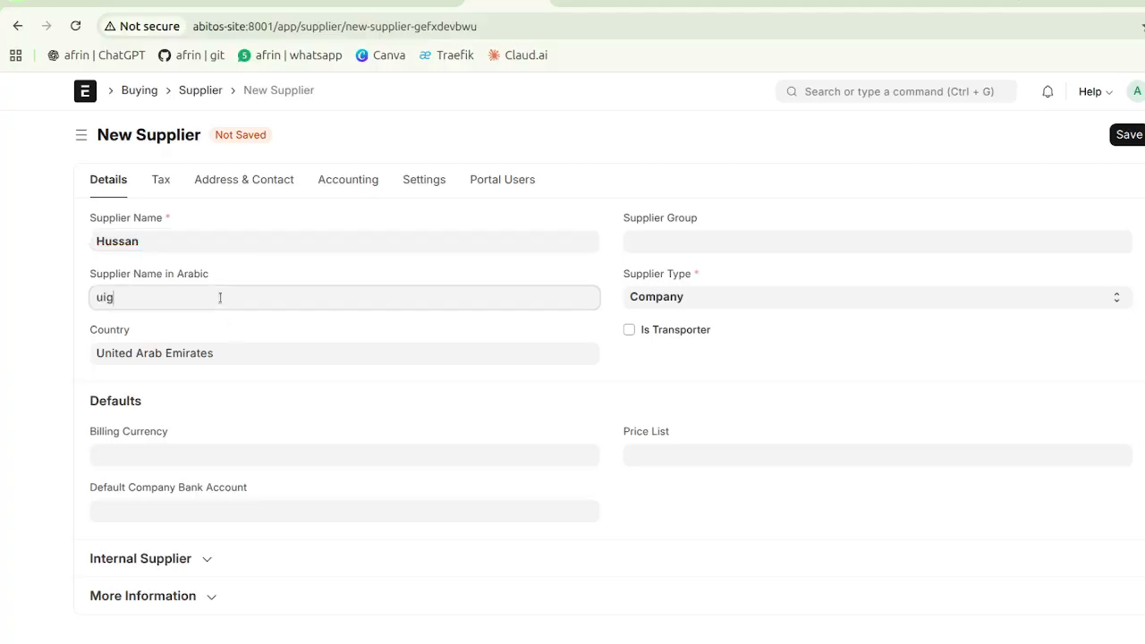
key(BackSpace)
key(BackSpace)
key(BackSpace)
click(277, 280)
triple_click(276, 280)
click(674, 240)
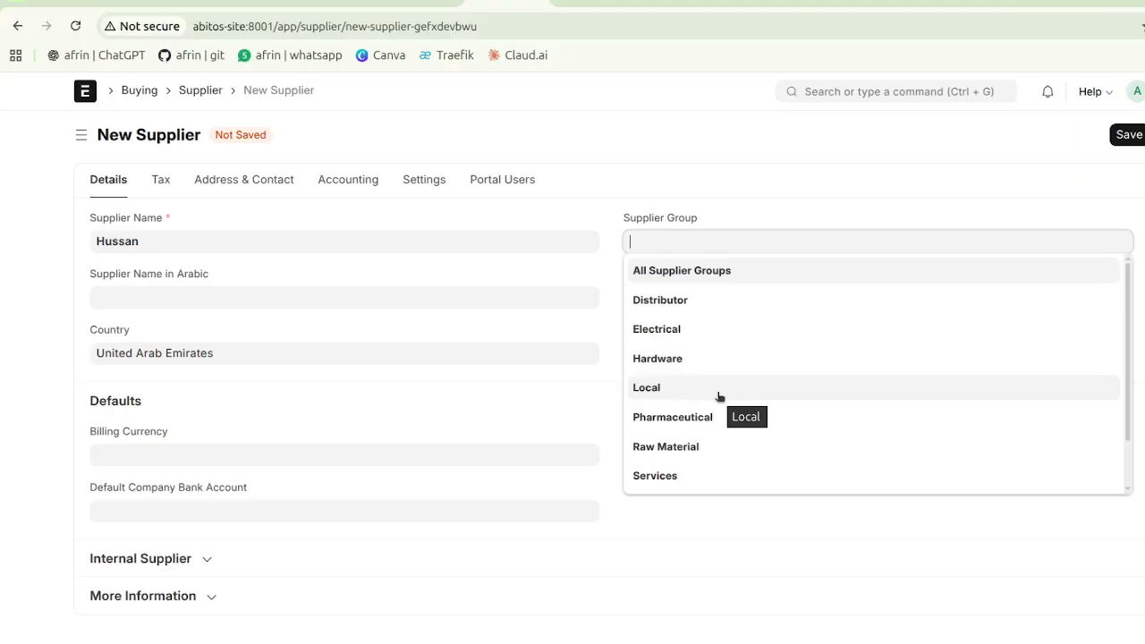
scroll(718, 397, down, 2)
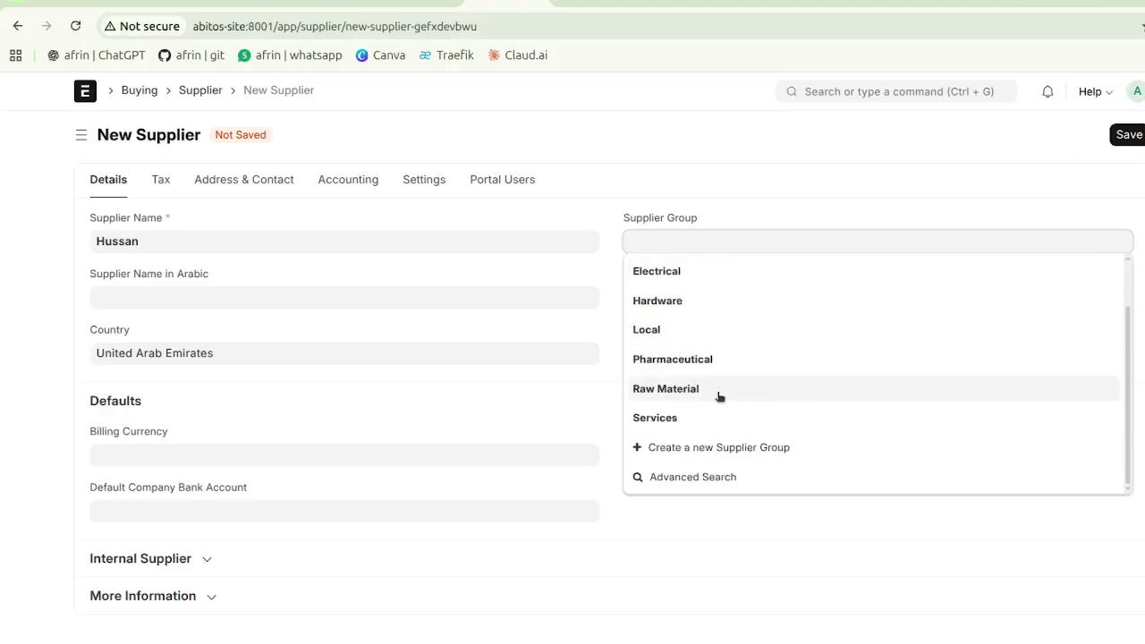
scroll(718, 396, up, 2)
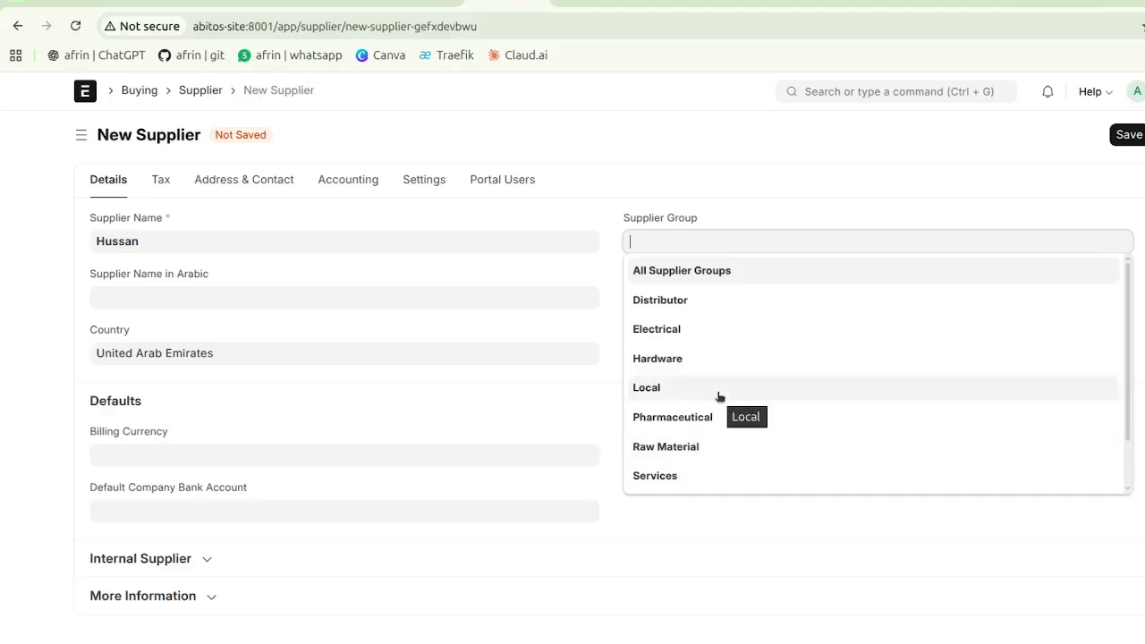
scroll(718, 397, down, 2)
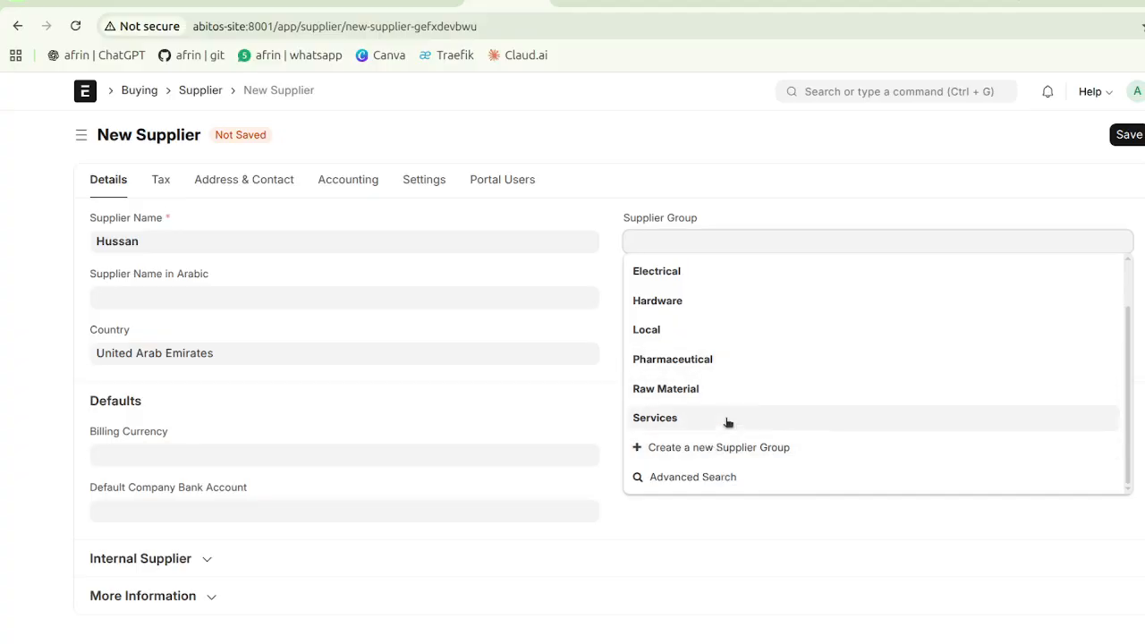
scroll(705, 347, up, 2)
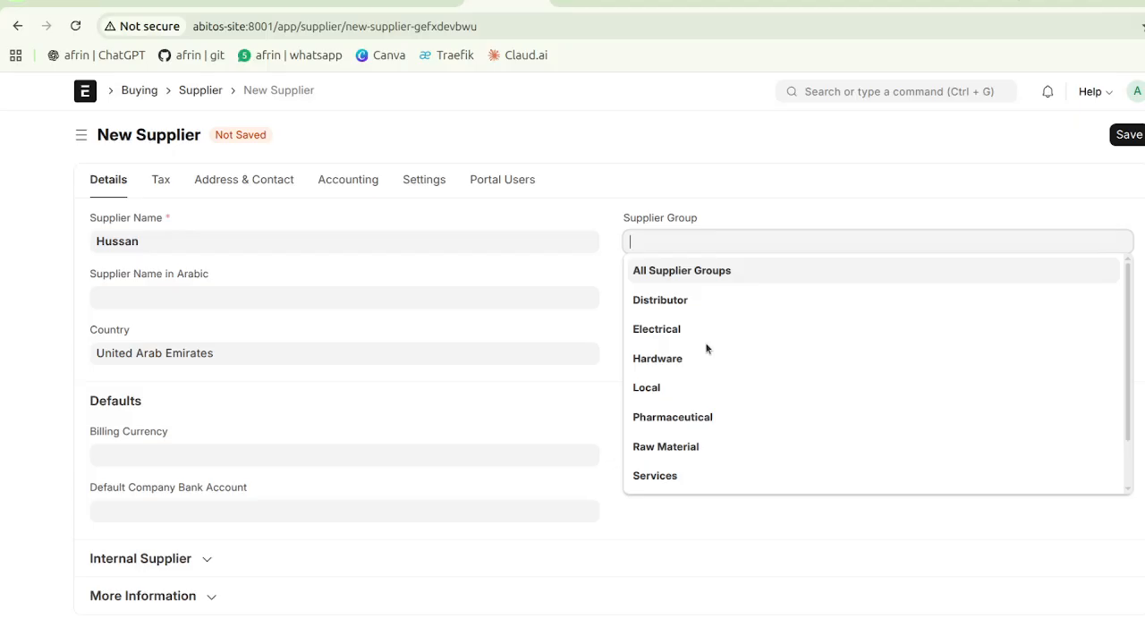
click(751, 217)
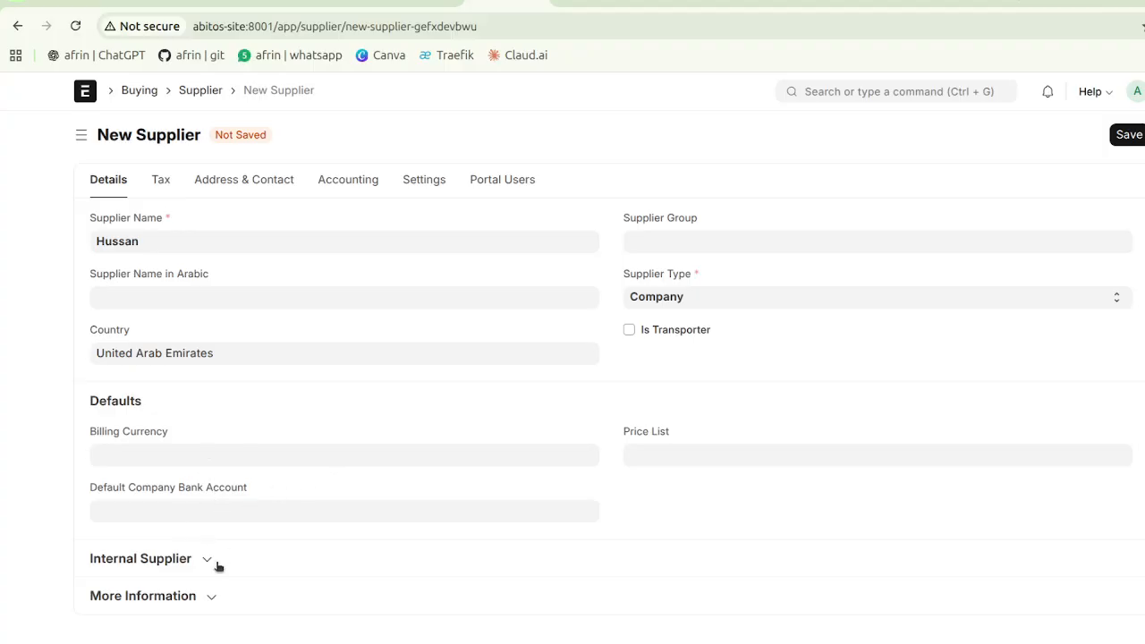
Step: Save supplier Hussan as a Company in United Arab Emirates, with Is Transporter left unticked
click(216, 596)
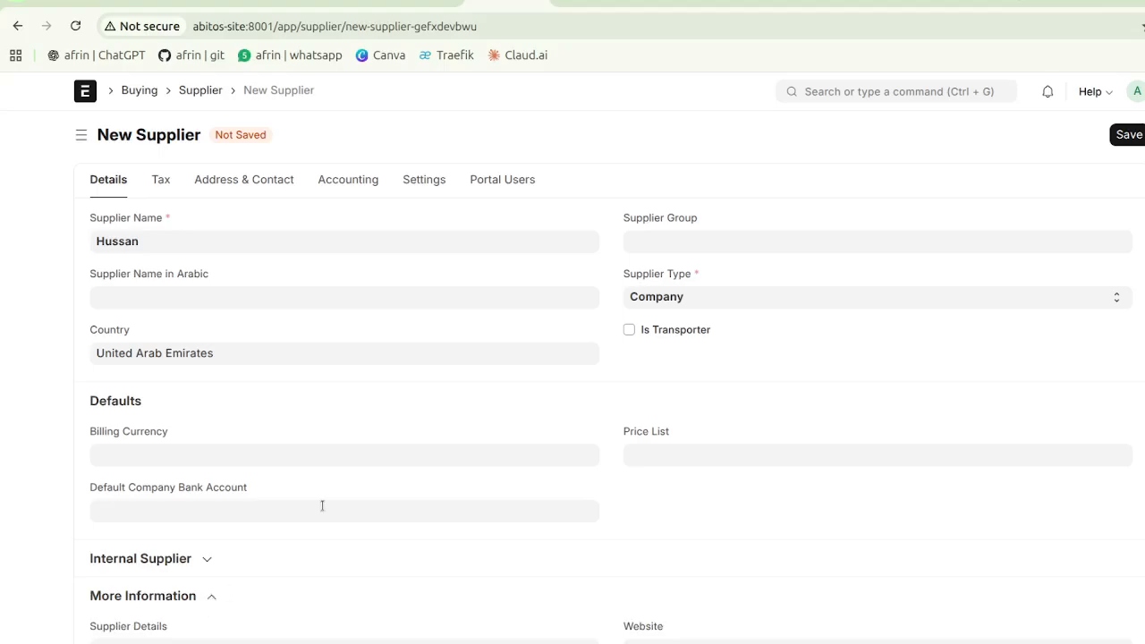
scroll(322, 506, down, 3)
scroll(322, 505, up, 3)
click(628, 330)
click(629, 330)
click(1130, 138)
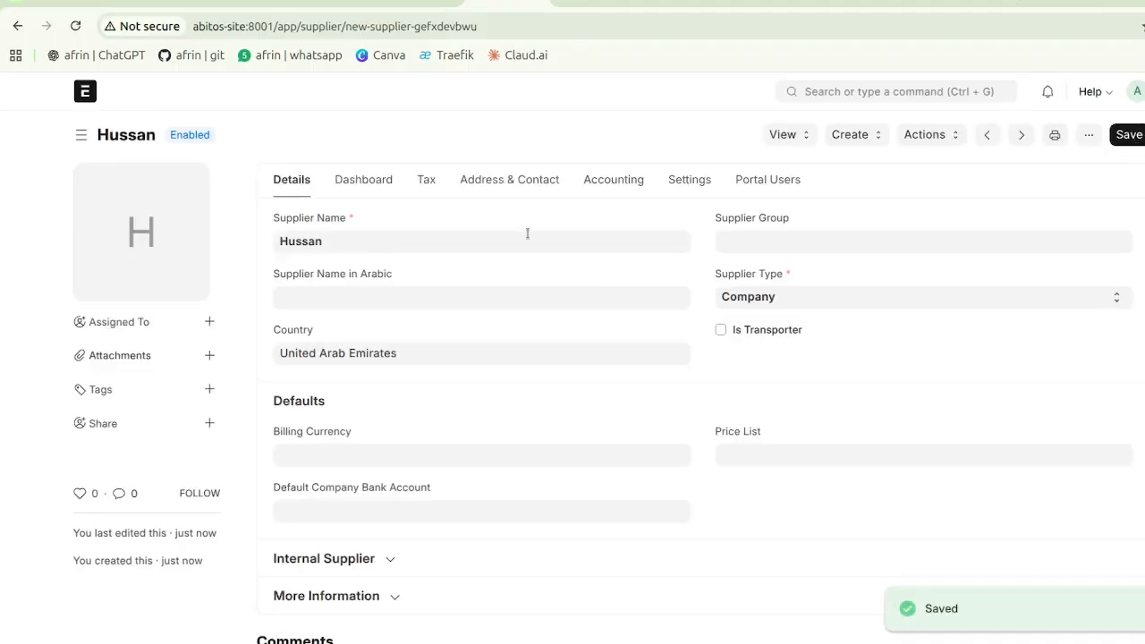
Step: Enter 23123124 as the supplier's Tax ID and show the Address & Contact section
click(430, 186)
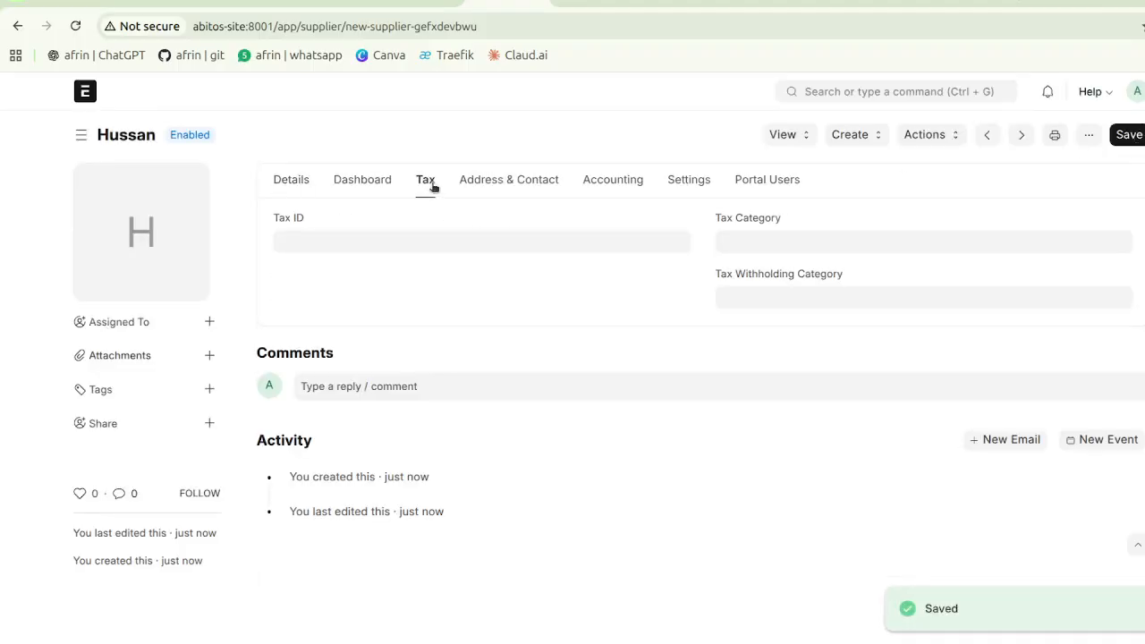
click(414, 238)
text(23123124)
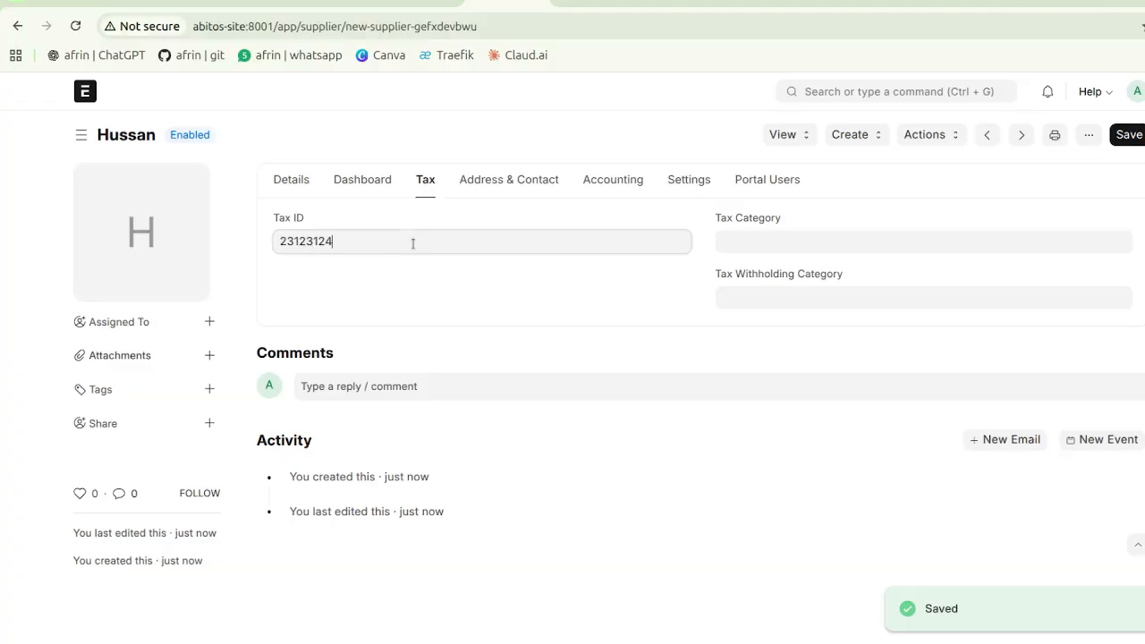
click(495, 182)
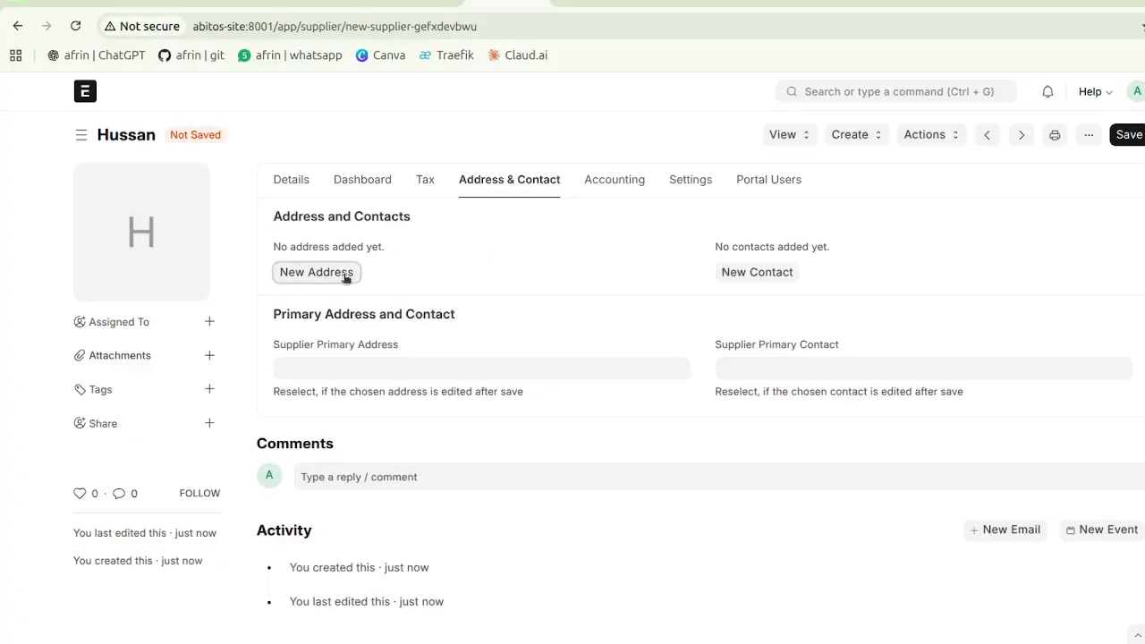
Step: Start a new address titled 'Hussan Add' with line 'Pallikkal' and city 'Burj man'
click(309, 272)
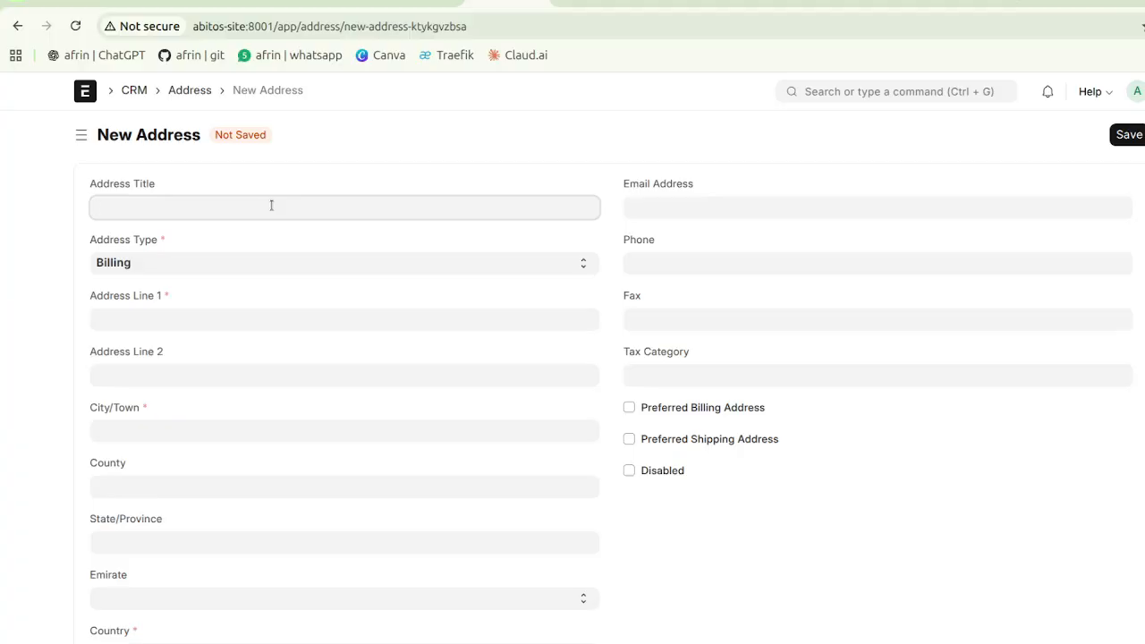
text(Hussan Add)
click(167, 317)
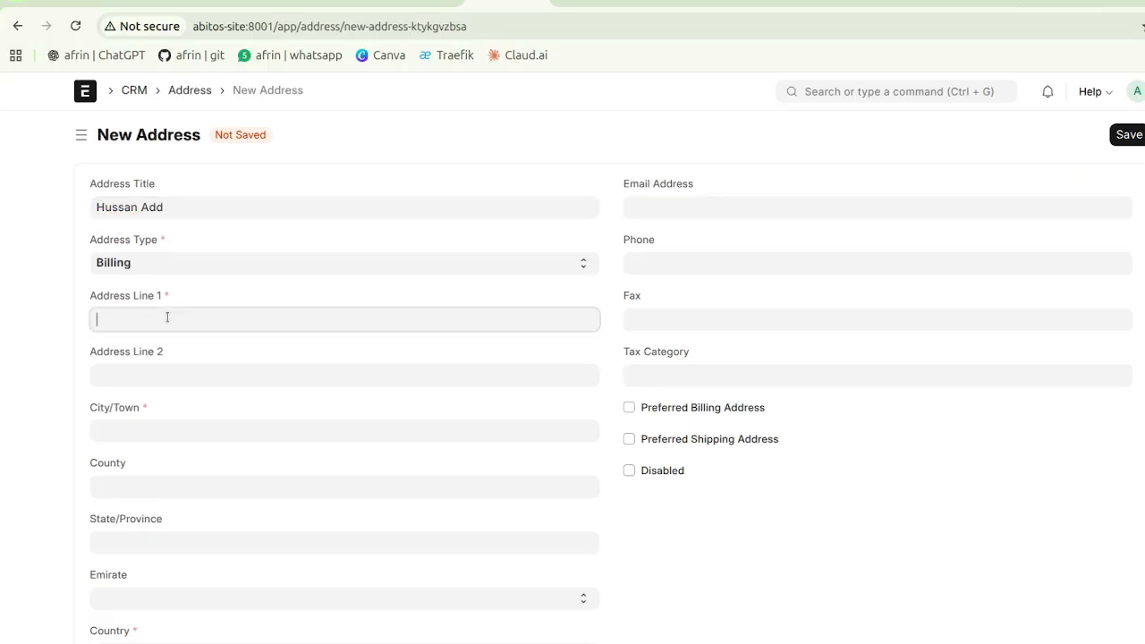
text(Pallikkal)
click(168, 433)
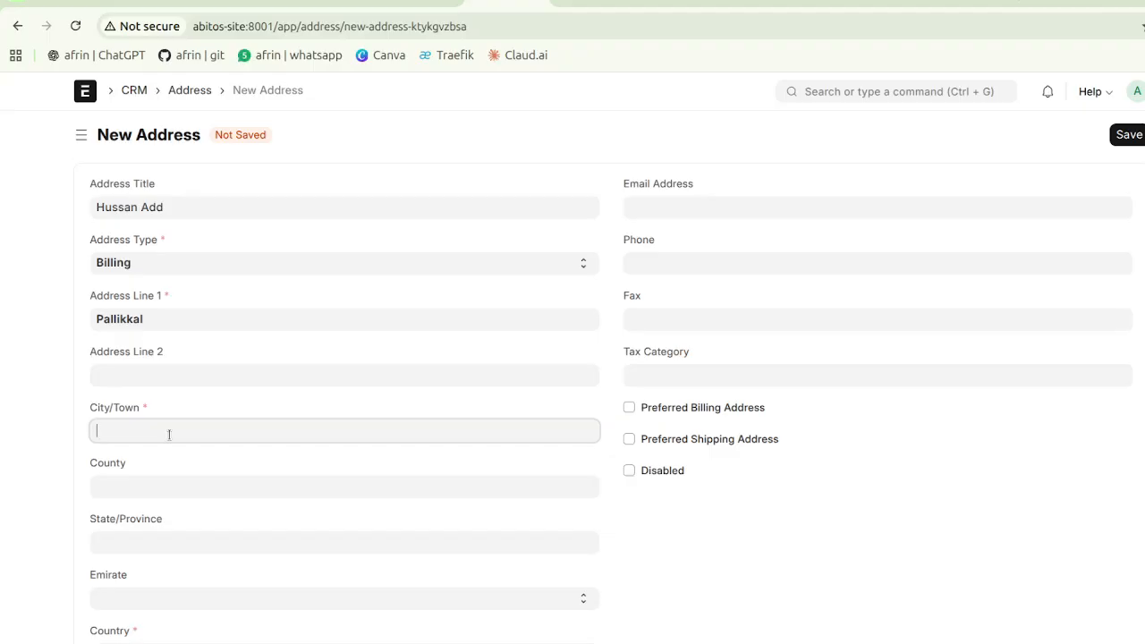
text(D)
key(BackSpace)
text(Burj mab)
key(BackSpace)
text(n)
Step: Set the emirate to Dubai and the postal code to 123123
scroll(158, 541, down, 3)
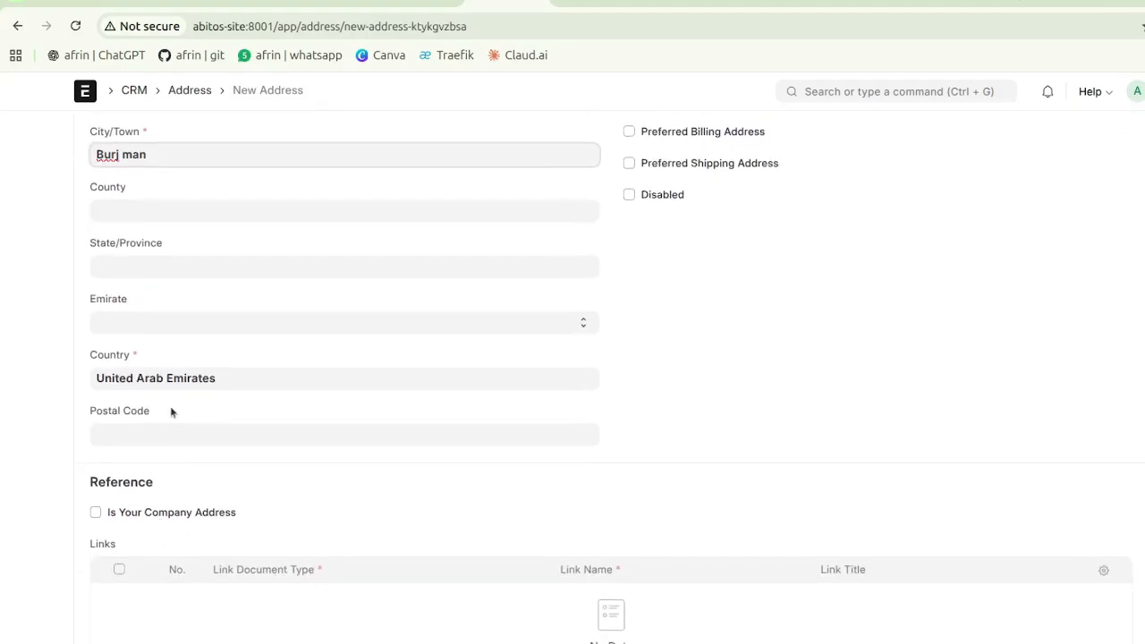
click(181, 324)
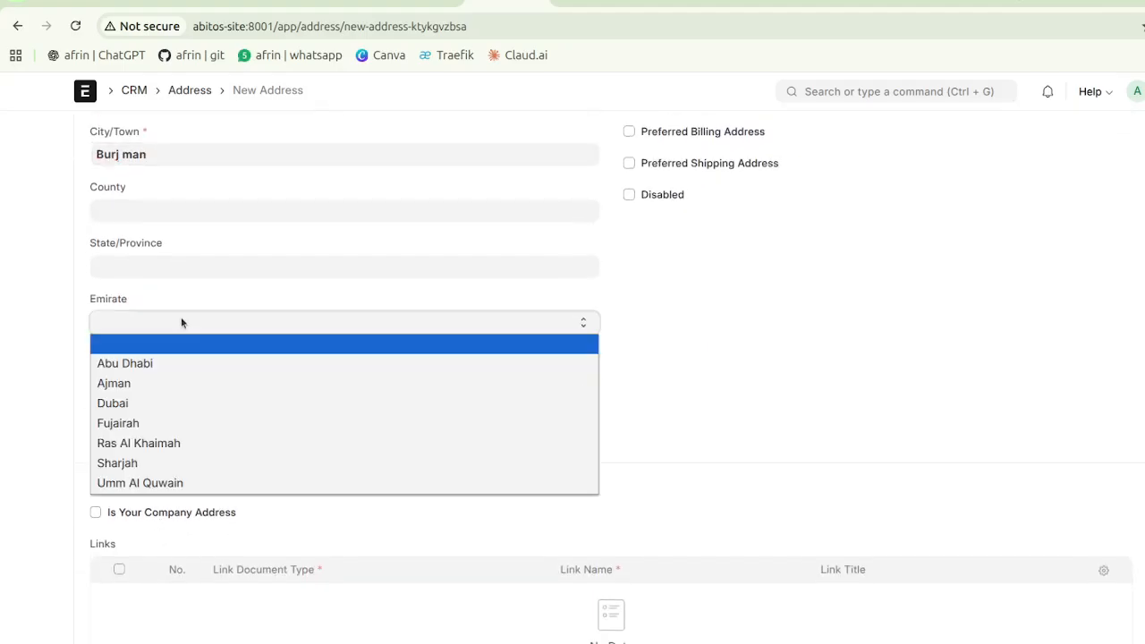
click(131, 404)
click(193, 433)
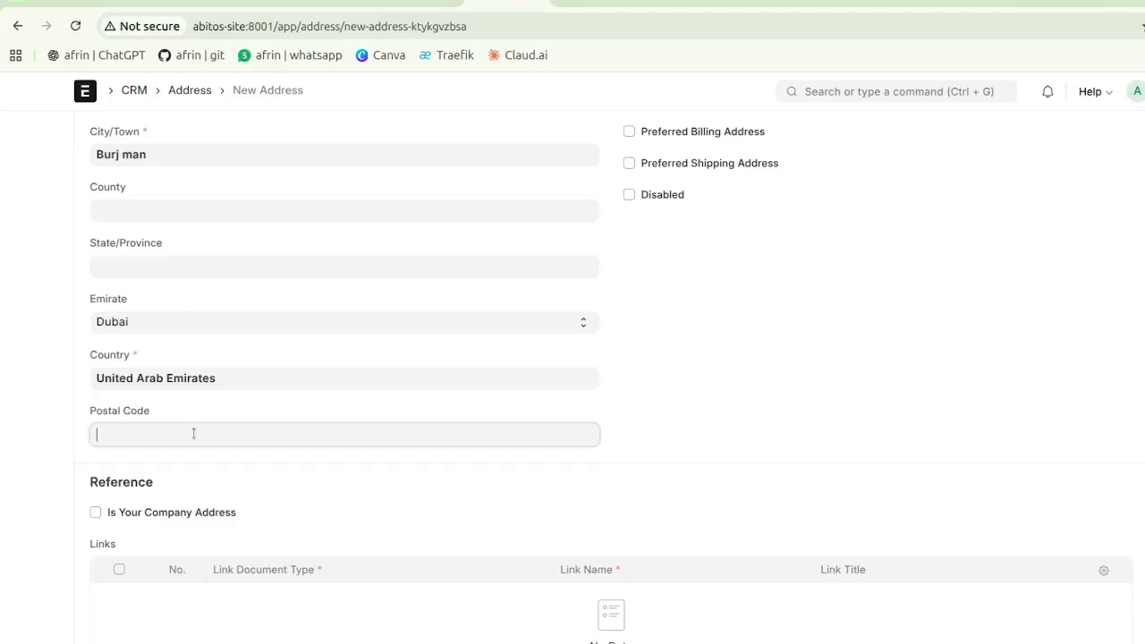
text(123123)
click(679, 295)
Step: Leave the preferred billing and shipping address options unticked
scroll(679, 295, up, 3)
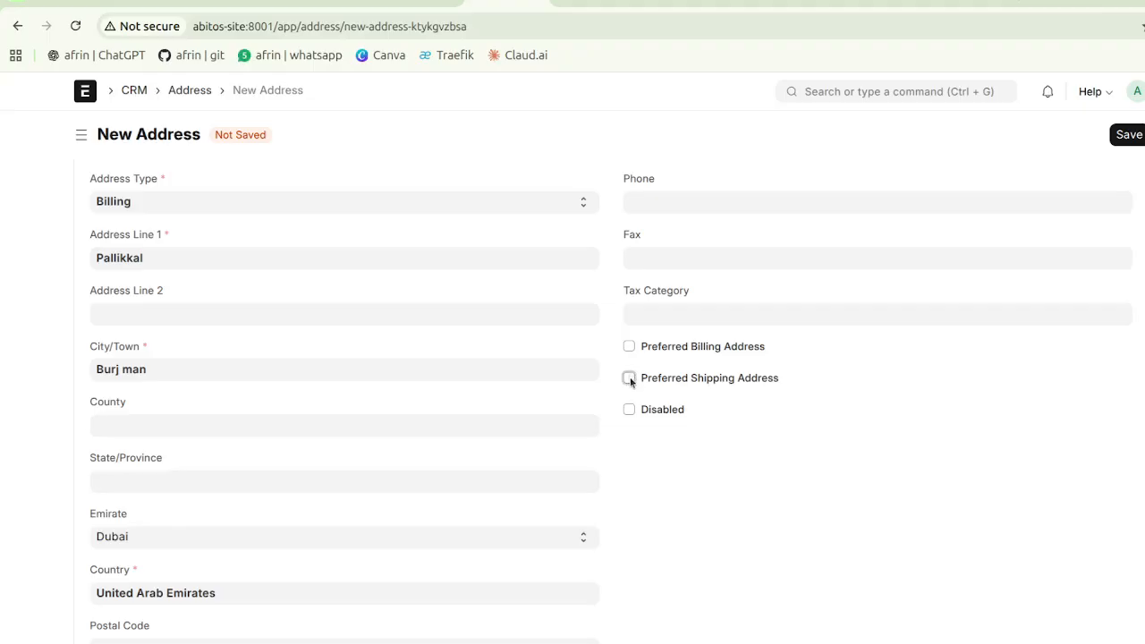
click(630, 378)
click(629, 346)
click(629, 346)
click(629, 378)
scroll(745, 444, up, 1)
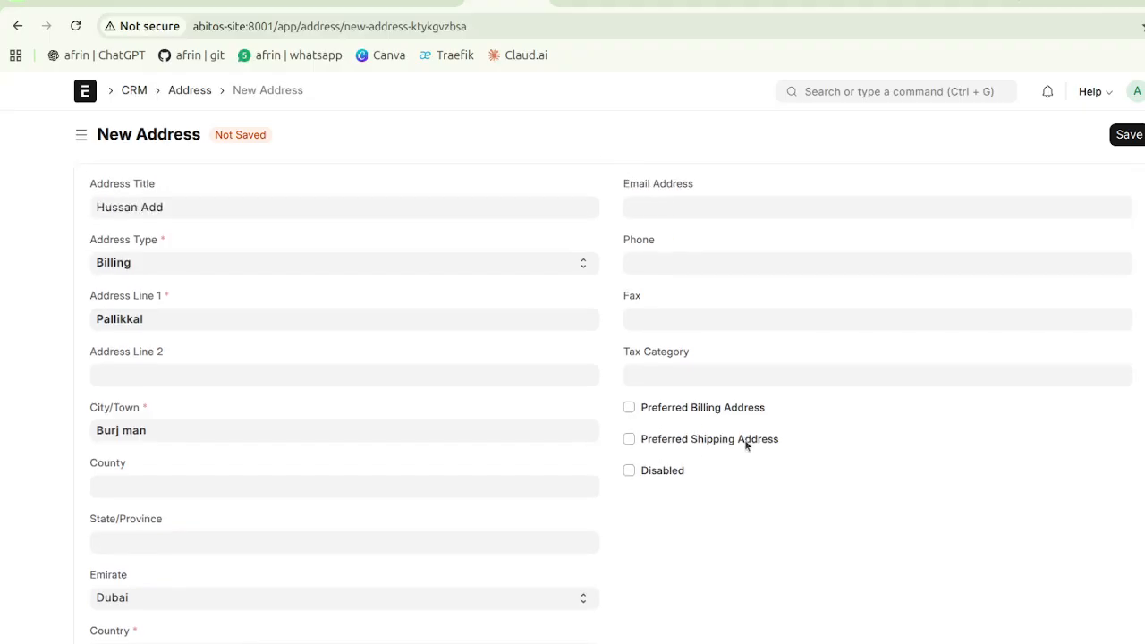
click(699, 259)
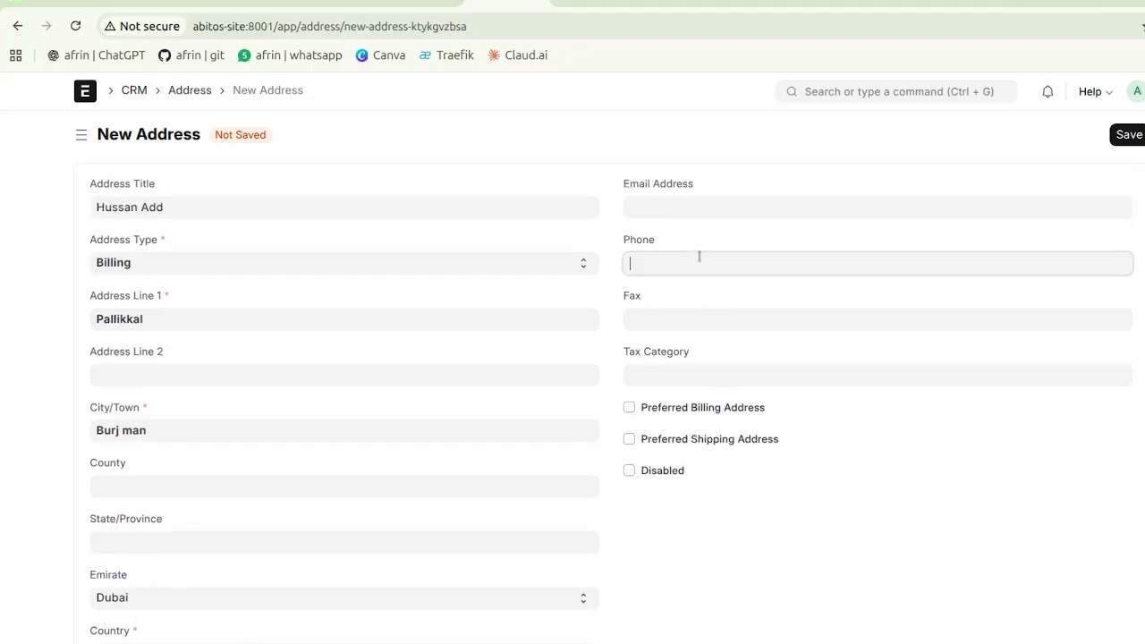
text(6547657)
click(695, 202)
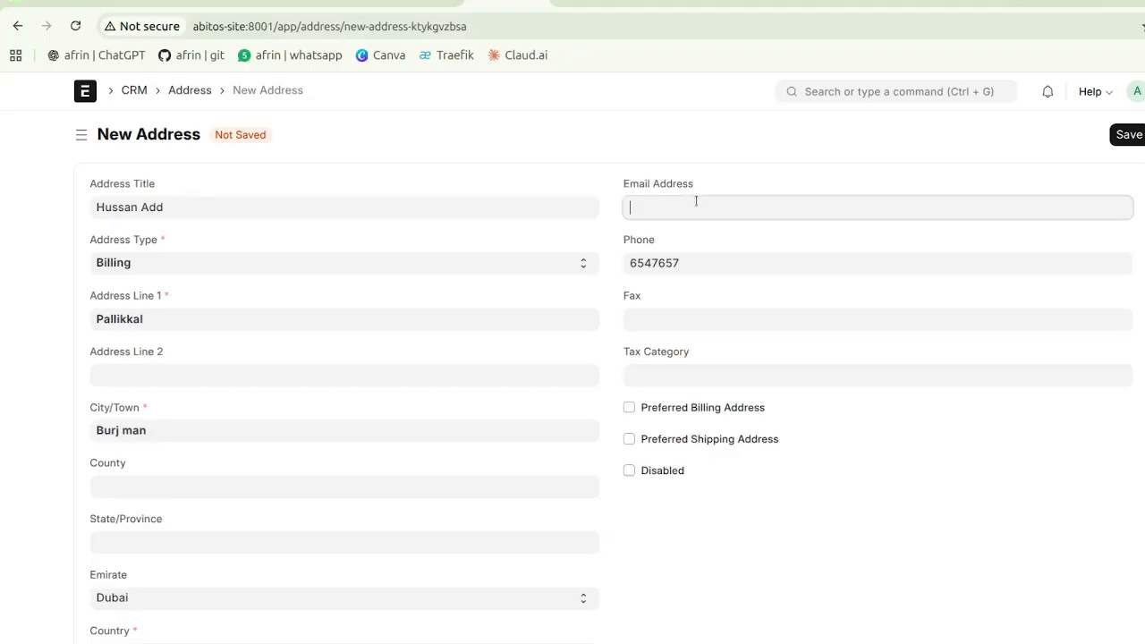
text(Email)
key(BackSpace)
key(BackSpace)
key(BackSpace)
key(BackSpace)
key(BackSpace)
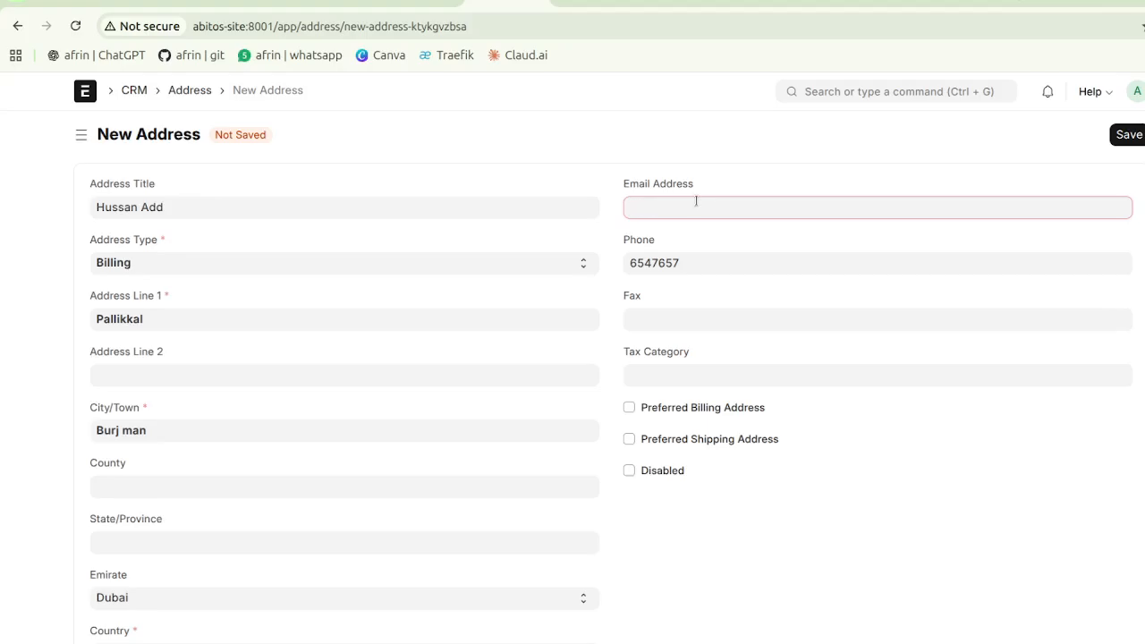
click(781, 134)
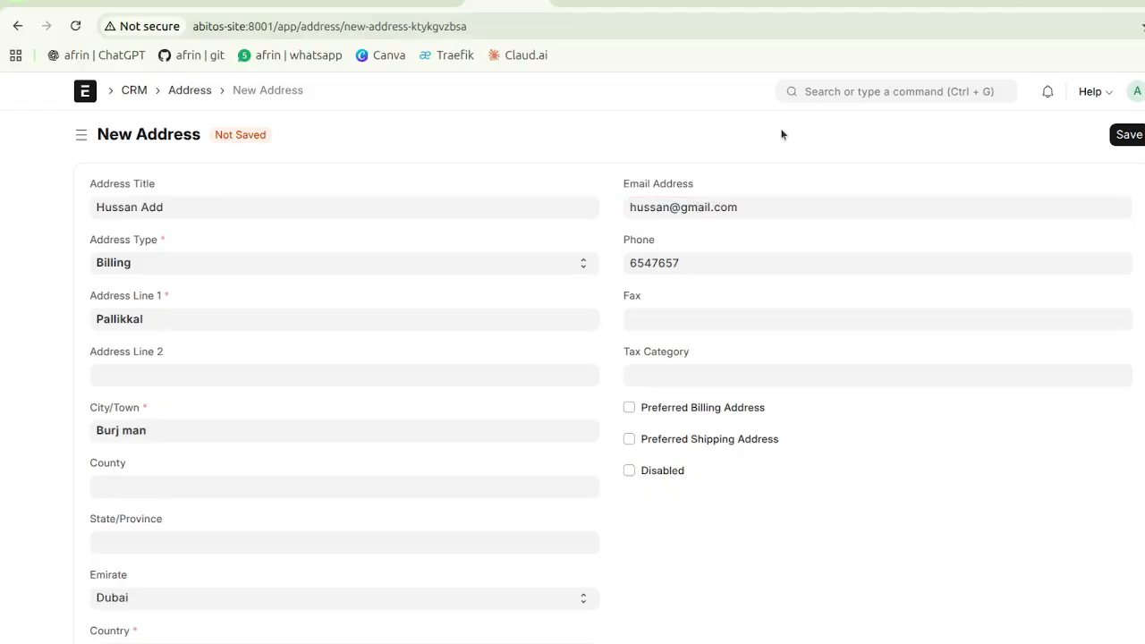
Step: Save the address as Hussan Add-Billing
scroll(780, 134, down, 4)
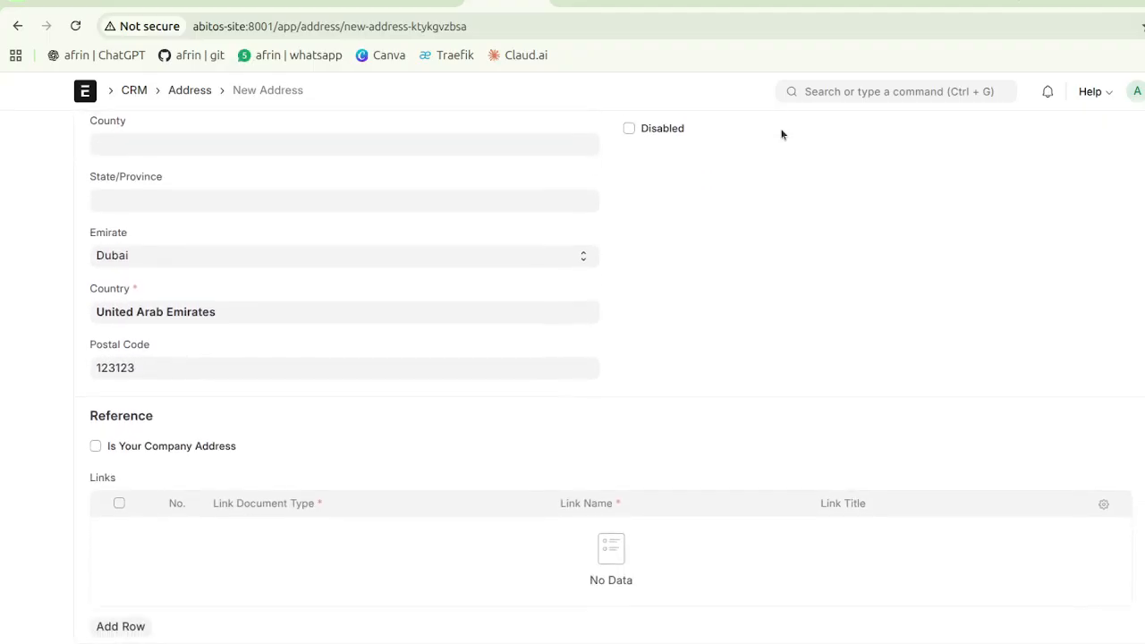
scroll(781, 134, up, 4)
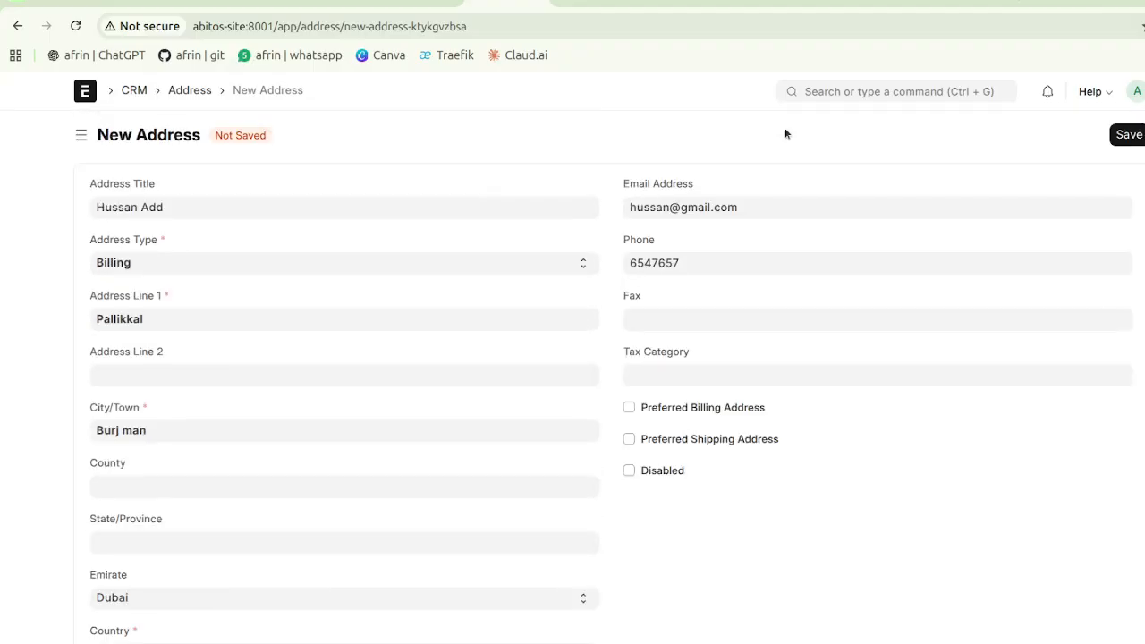
click(1121, 143)
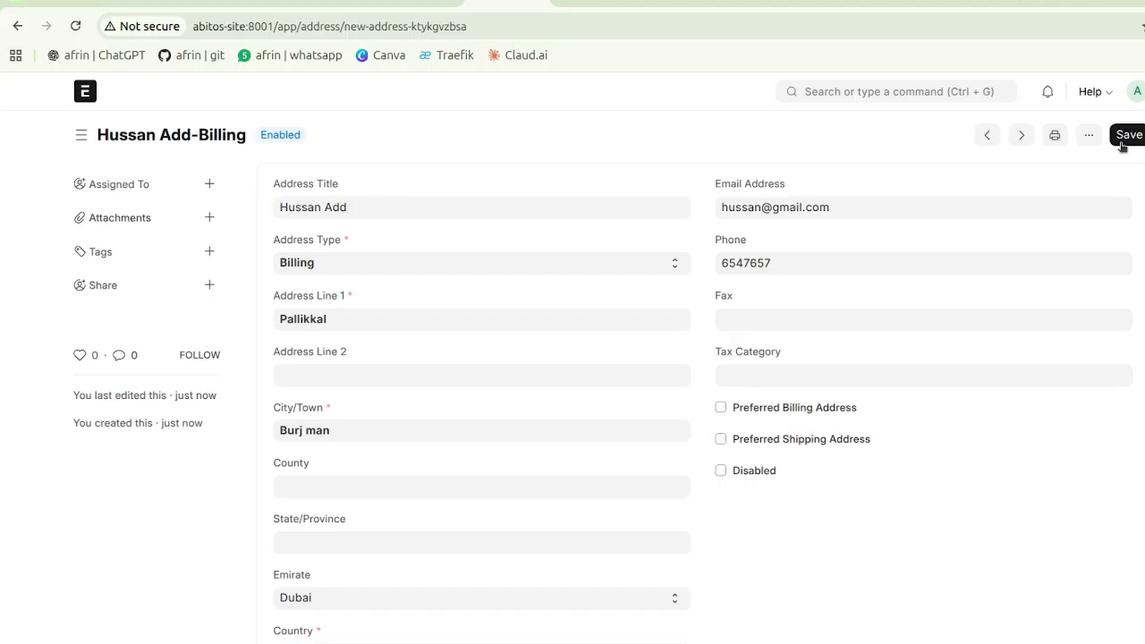
scroll(889, 349, down, 5)
scroll(889, 348, down, 2)
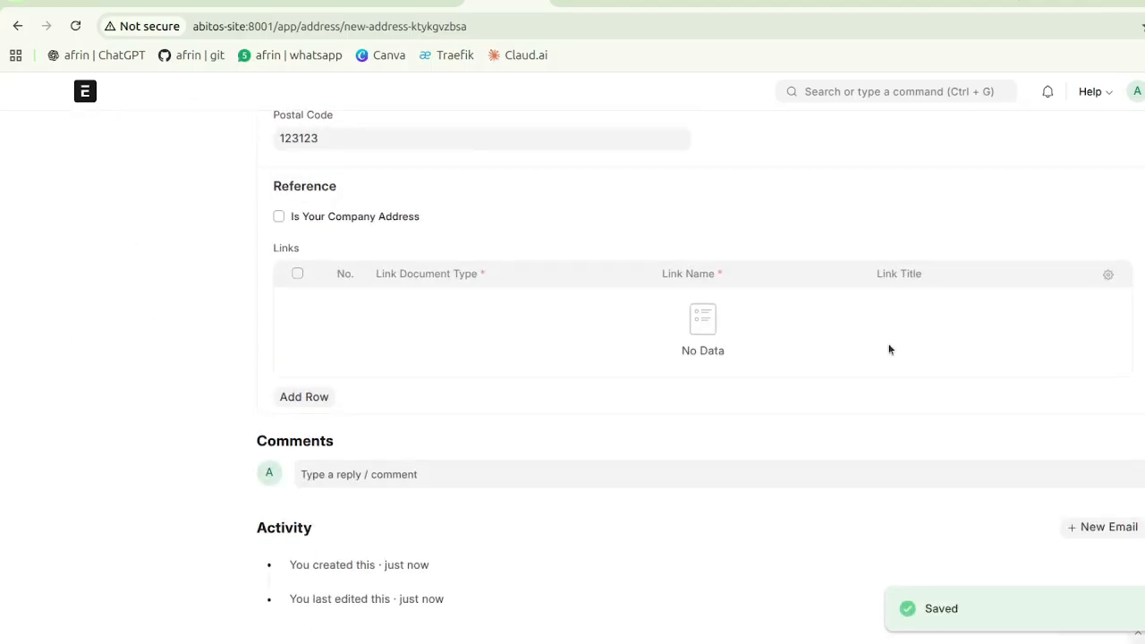
scroll(881, 342, up, 10)
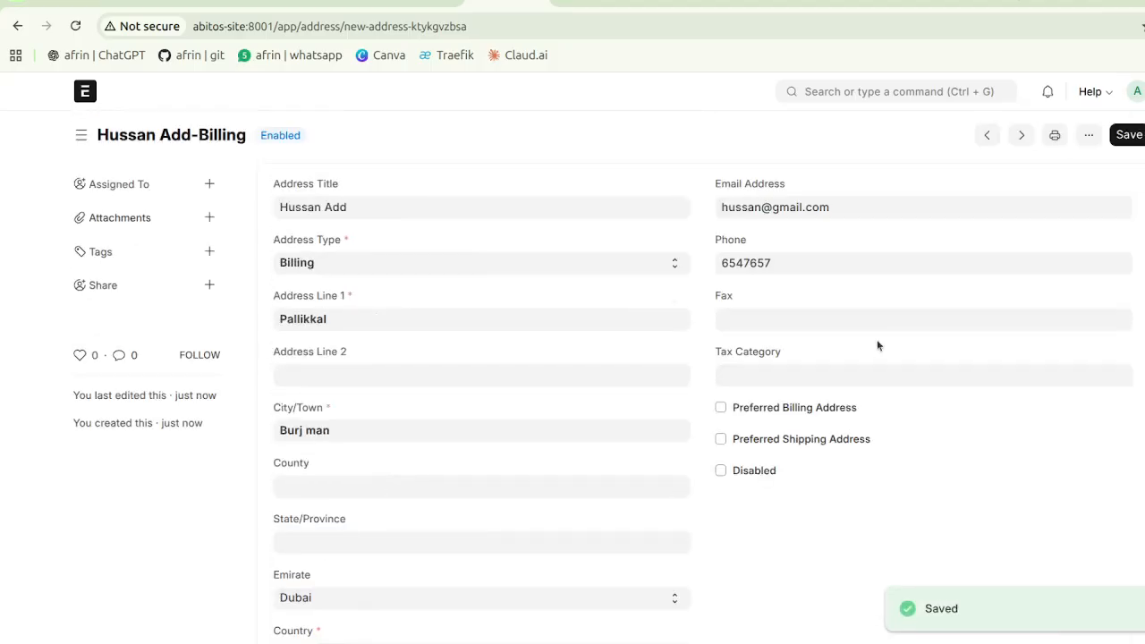
Step: Save supplier Hussan with its tax ID, then open Hussan Add-Billing from the Address list
click(16, 27)
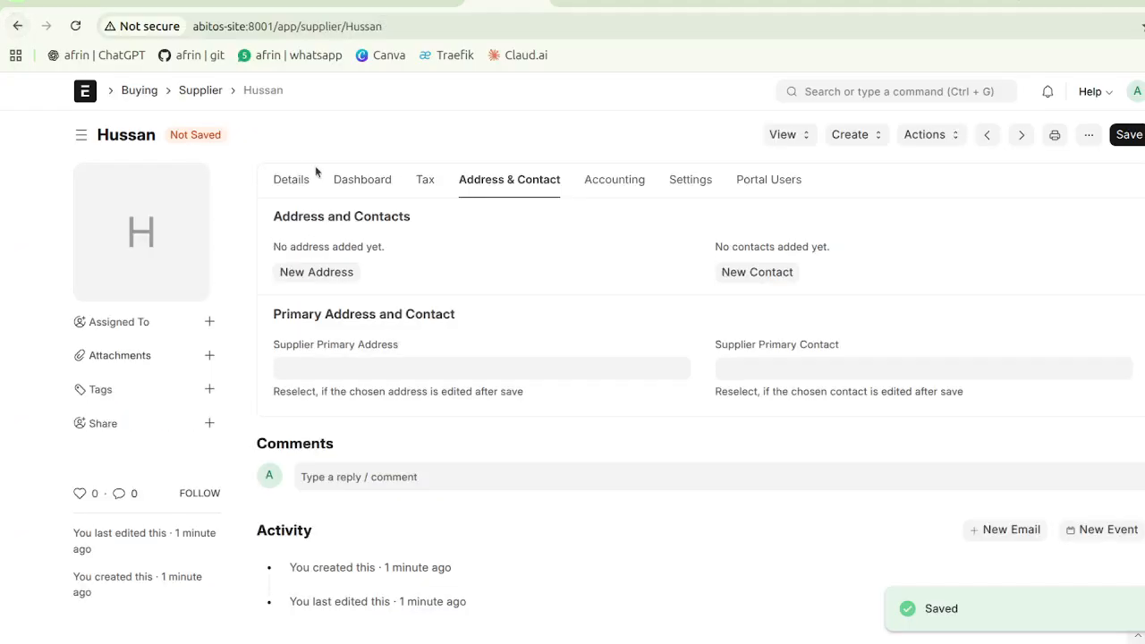
click(1130, 135)
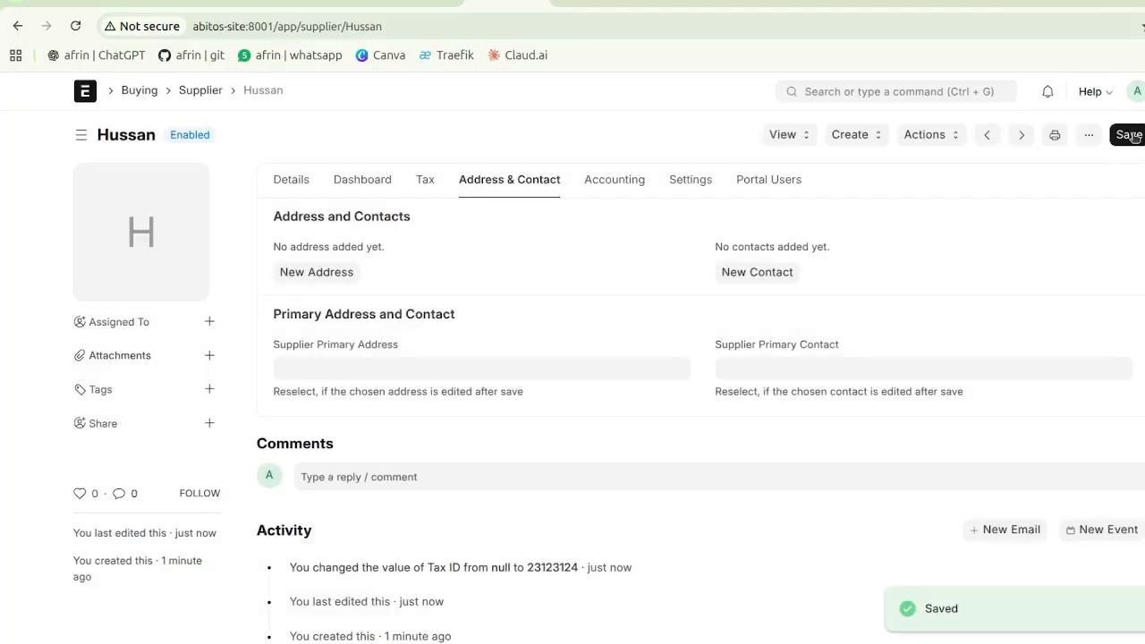
click(355, 271)
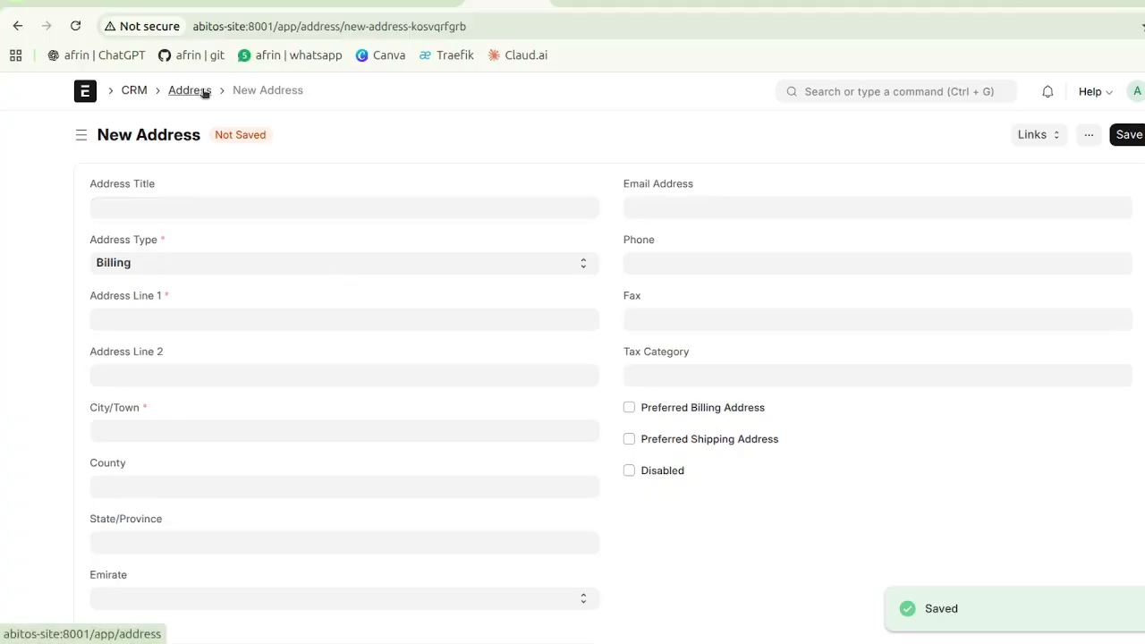
click(202, 92)
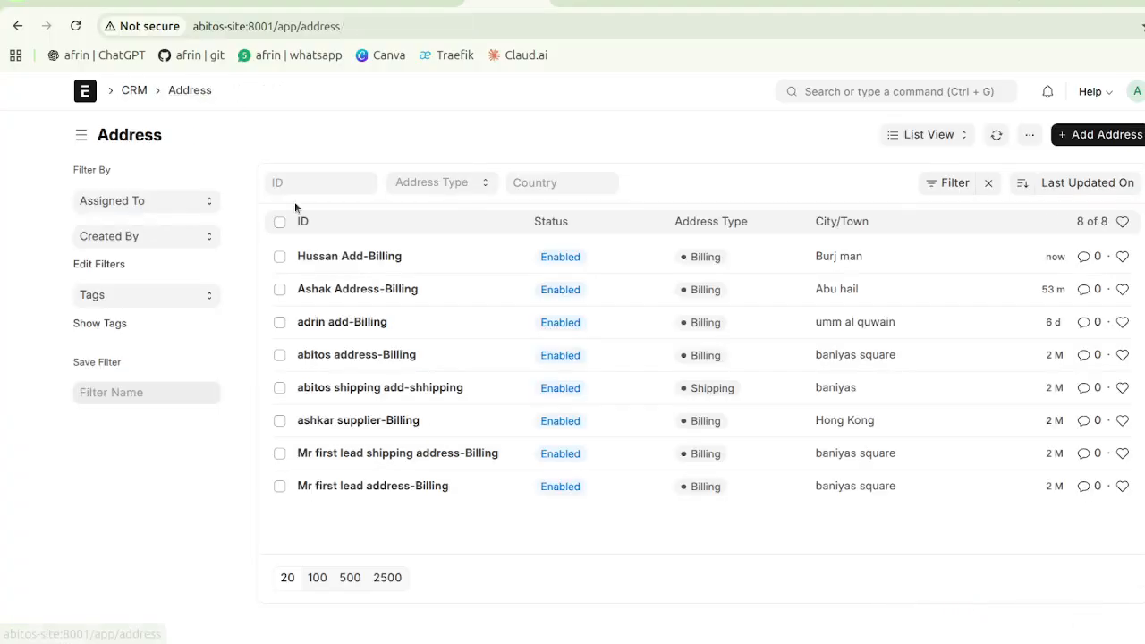
click(336, 259)
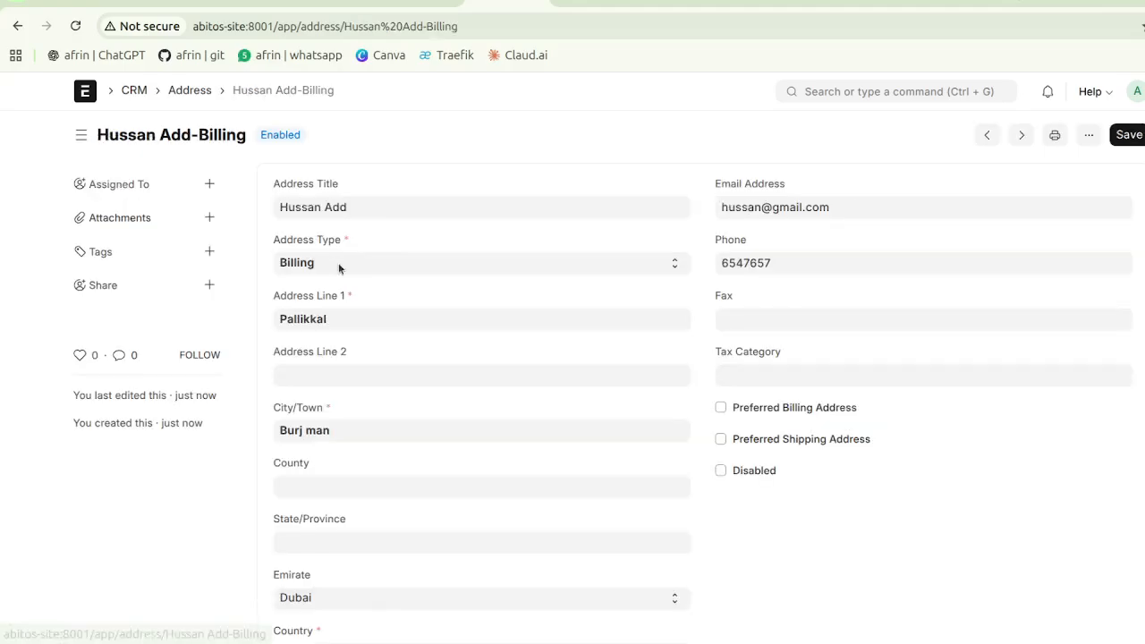
scroll(435, 337, down, 6)
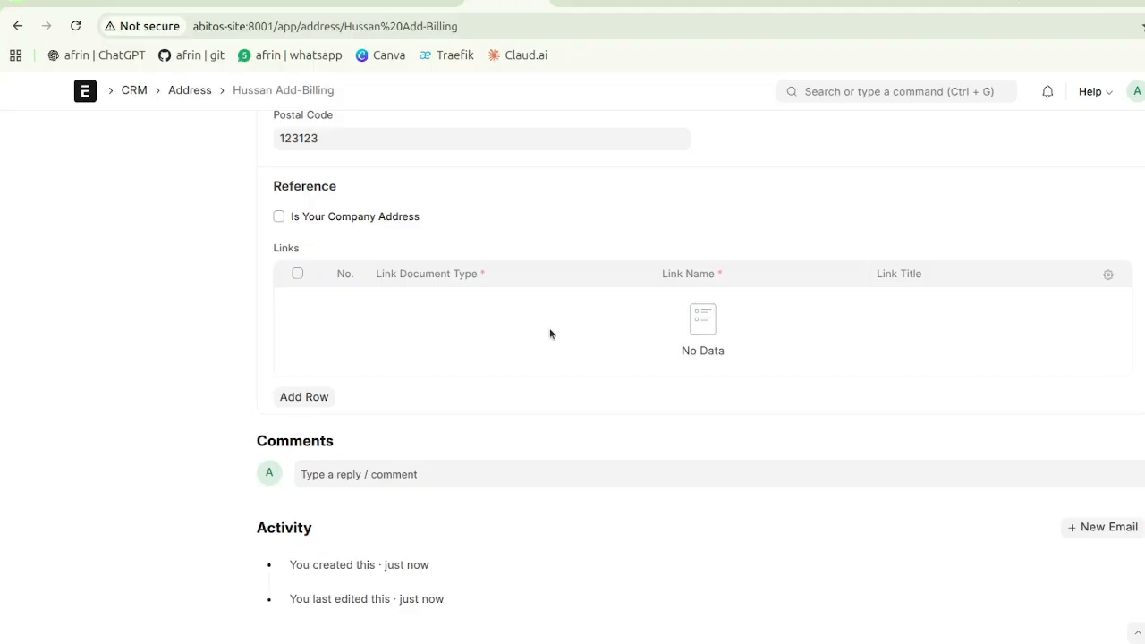
Step: Add a Links row with type Supplier and name Hussan, and save the address
click(325, 399)
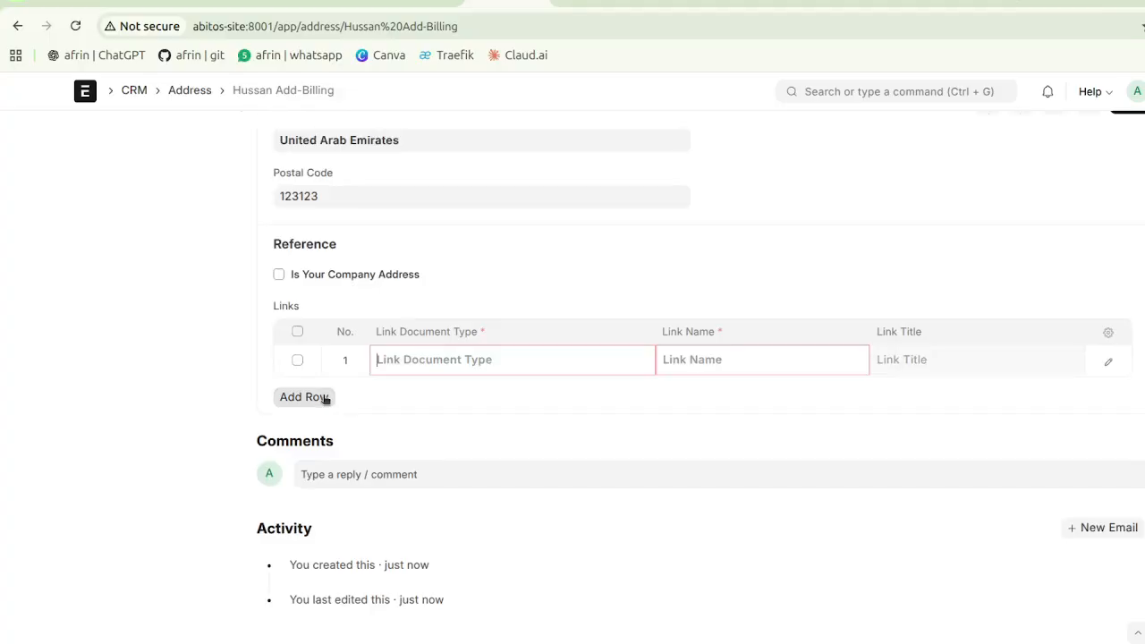
click(445, 366)
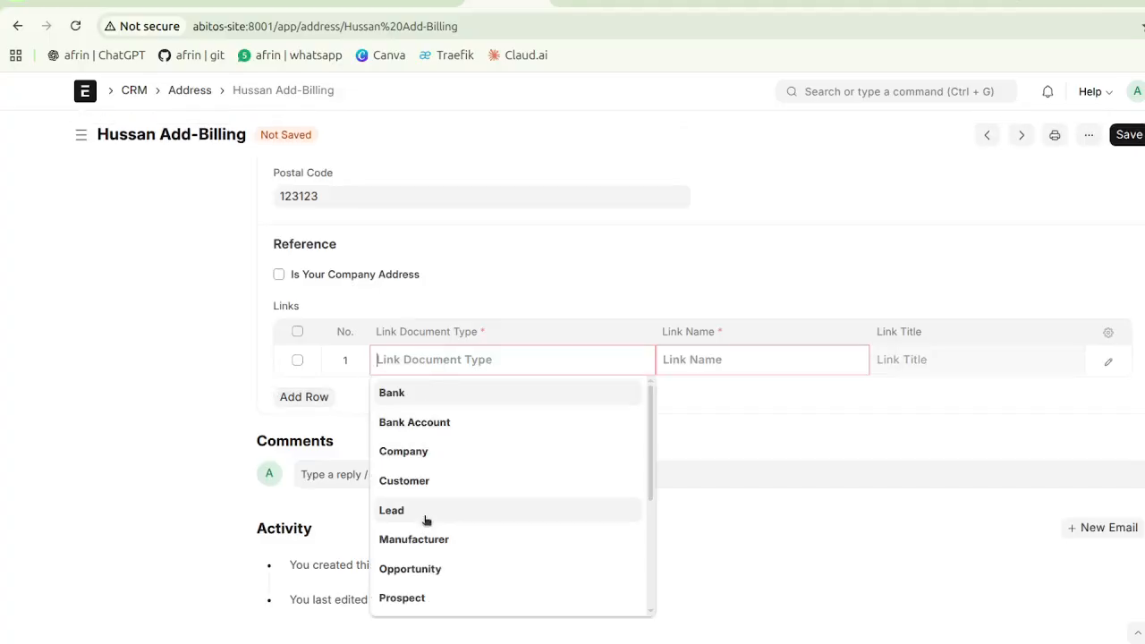
scroll(421, 579, down, 3)
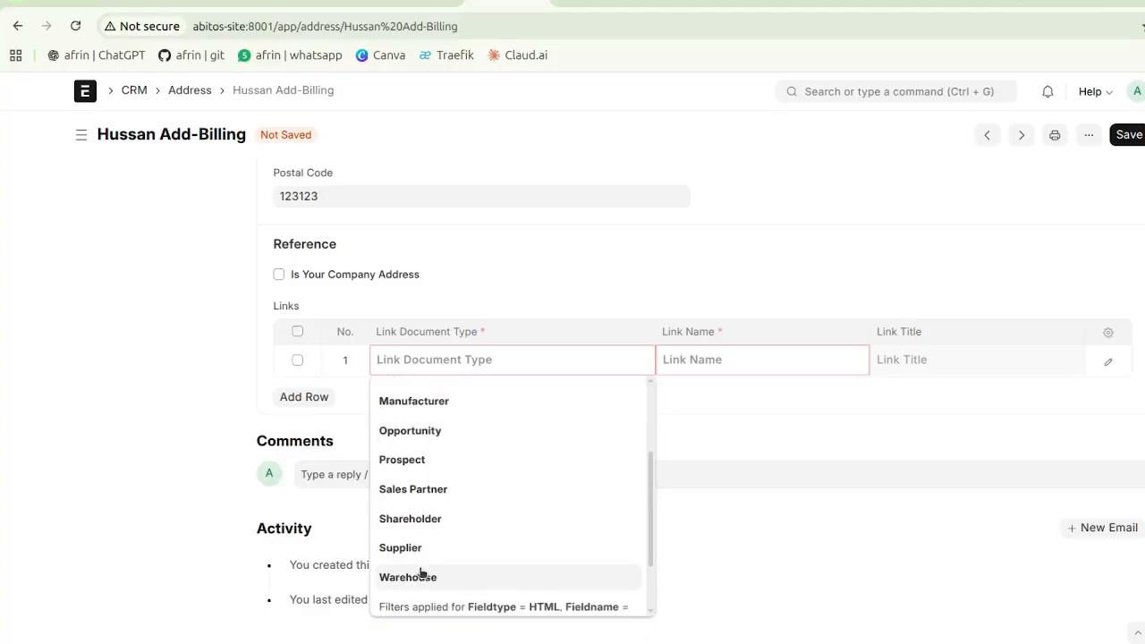
click(419, 551)
click(790, 361)
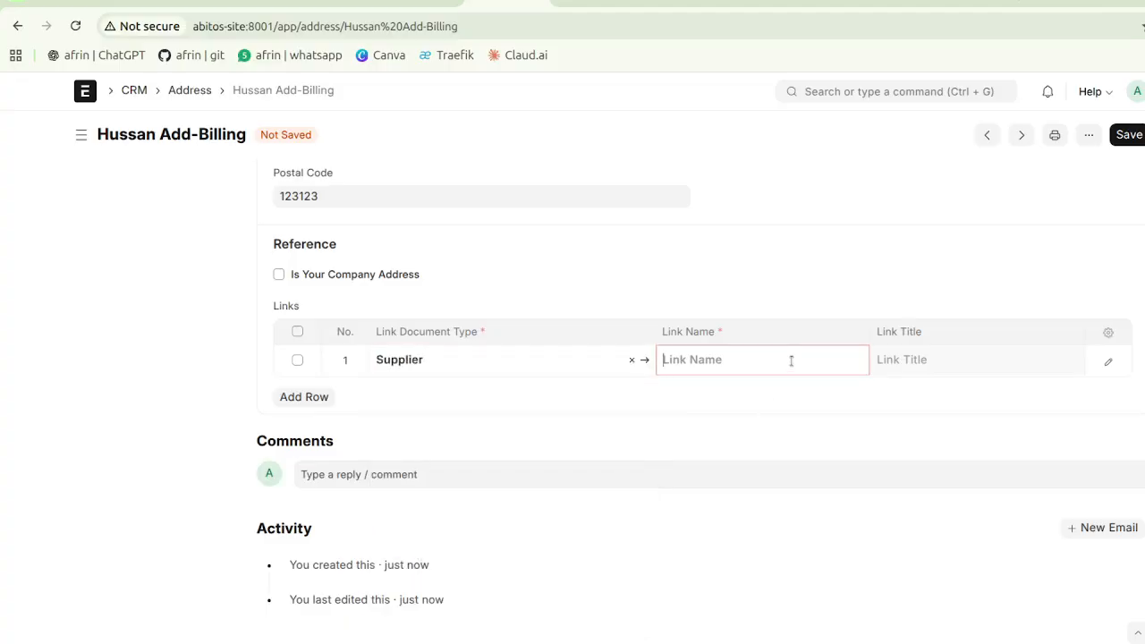
click(722, 395)
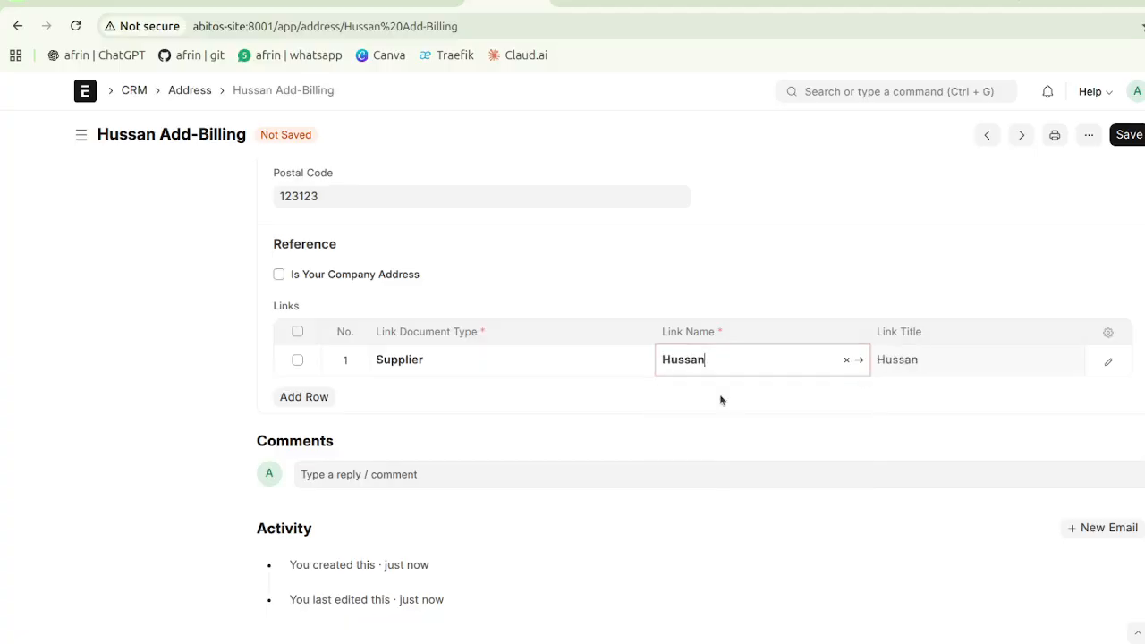
scroll(802, 259, up, 5)
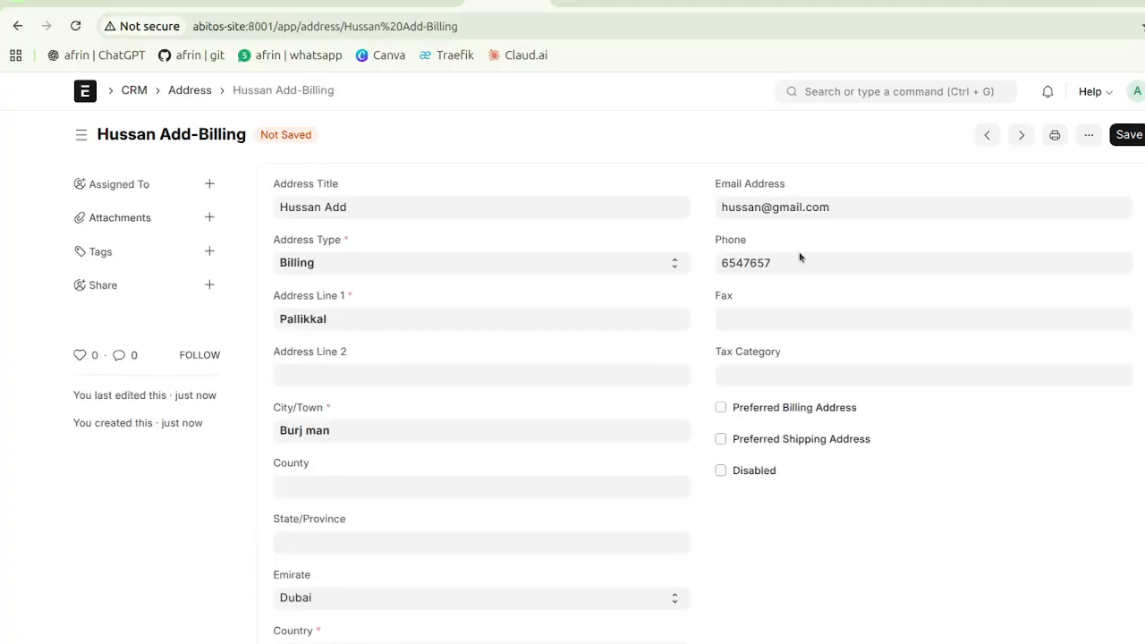
click(1128, 136)
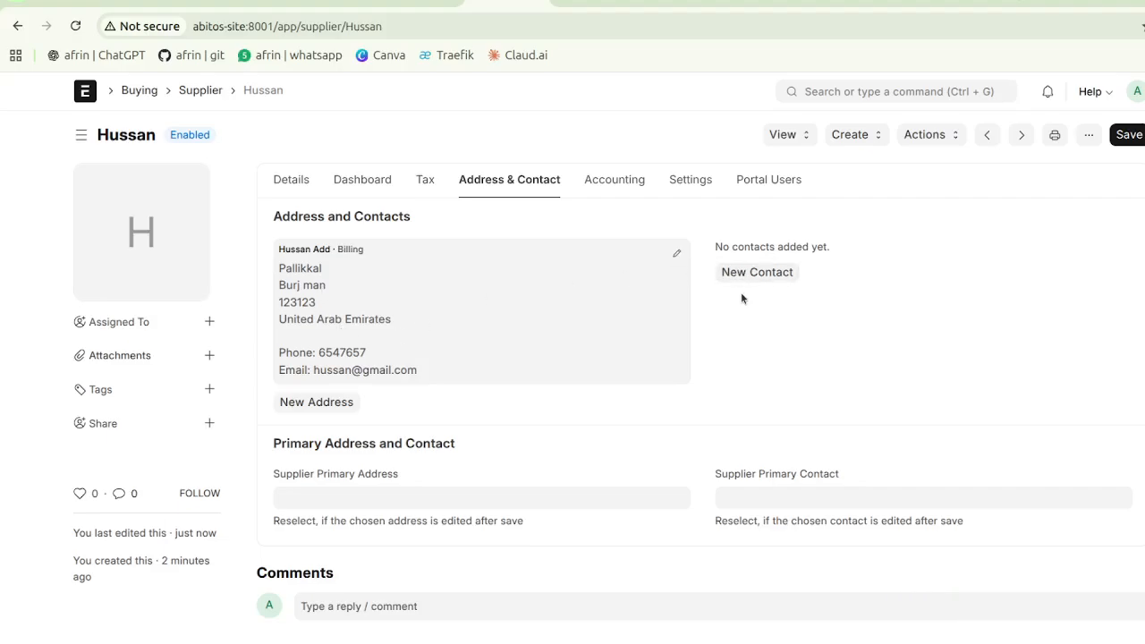
Step: Choose Hussan Add-Billing as the Supplier Primary Address
scroll(740, 292, down, 2)
click(451, 333)
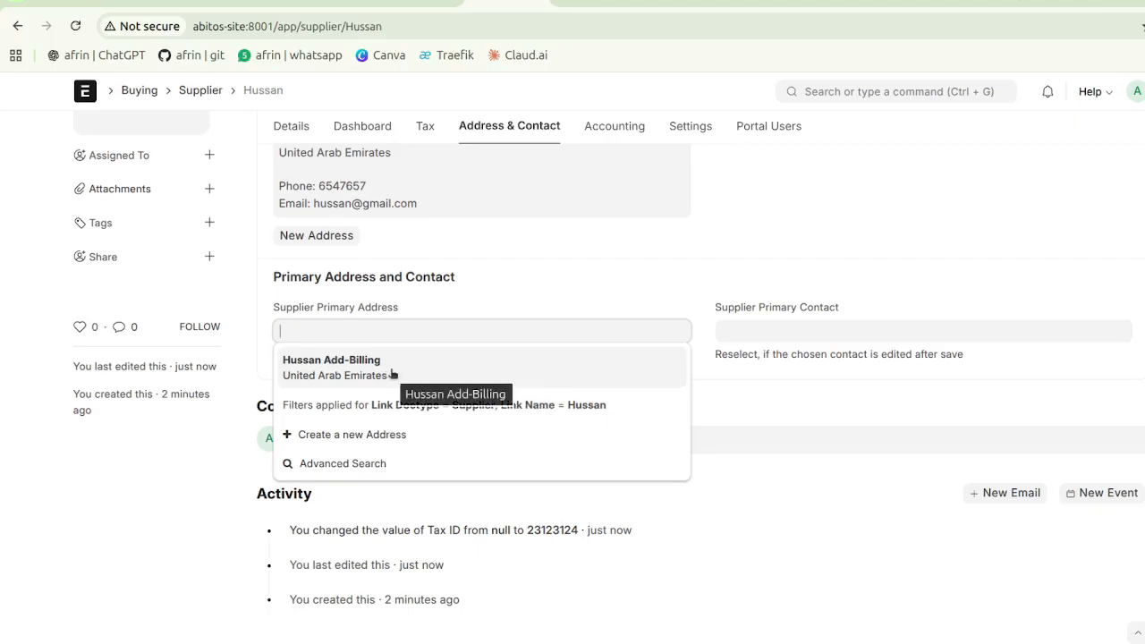
click(392, 373)
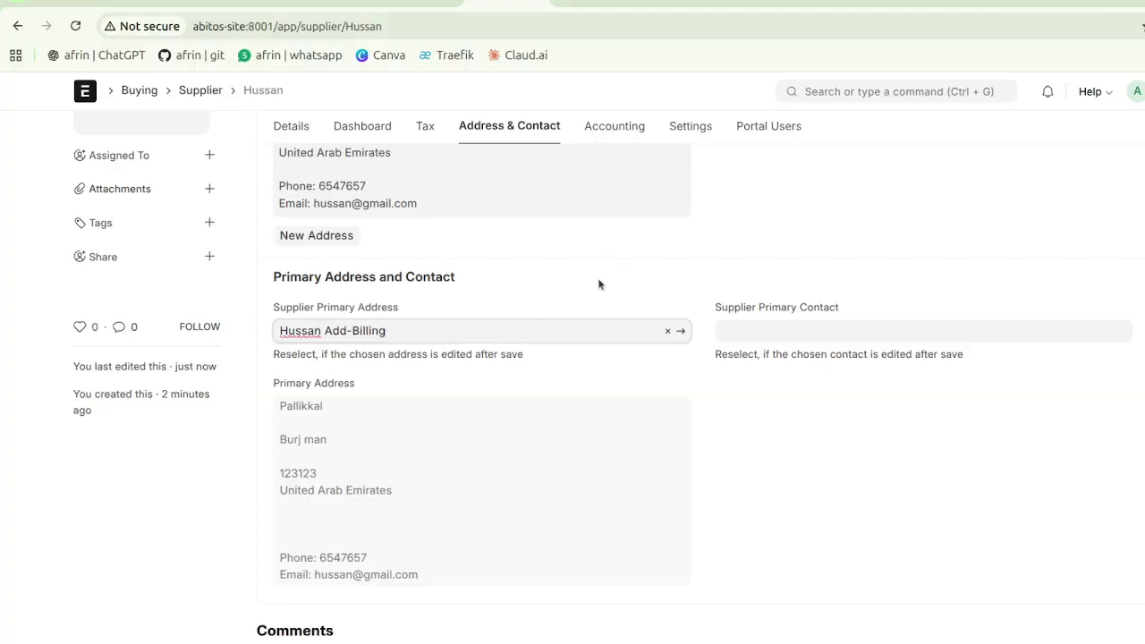
scroll(601, 278, up, 3)
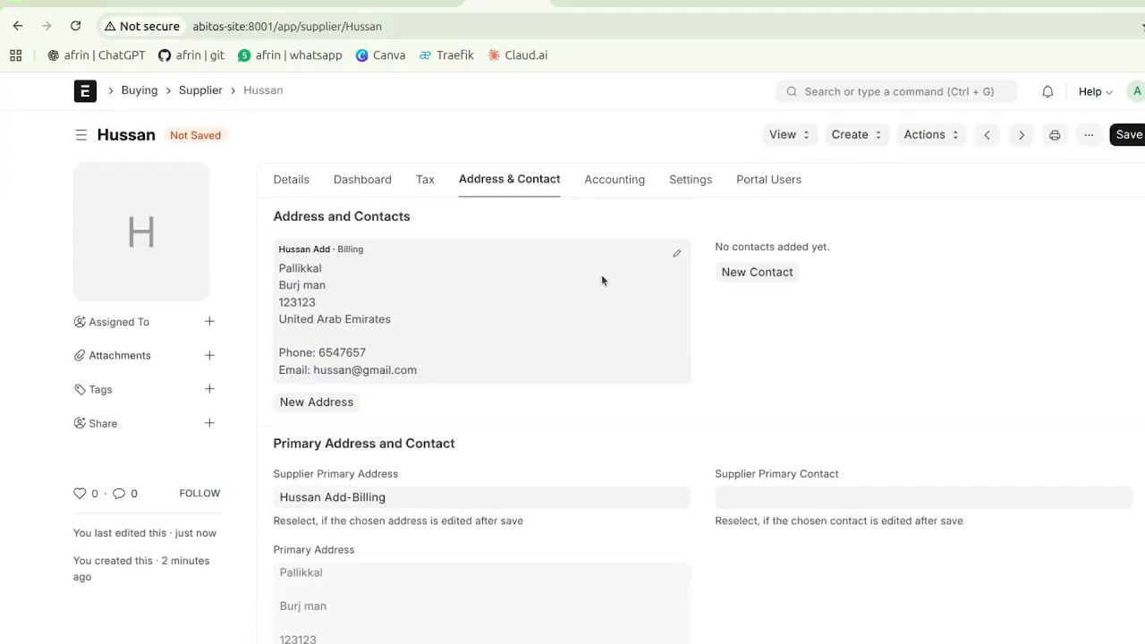
click(615, 181)
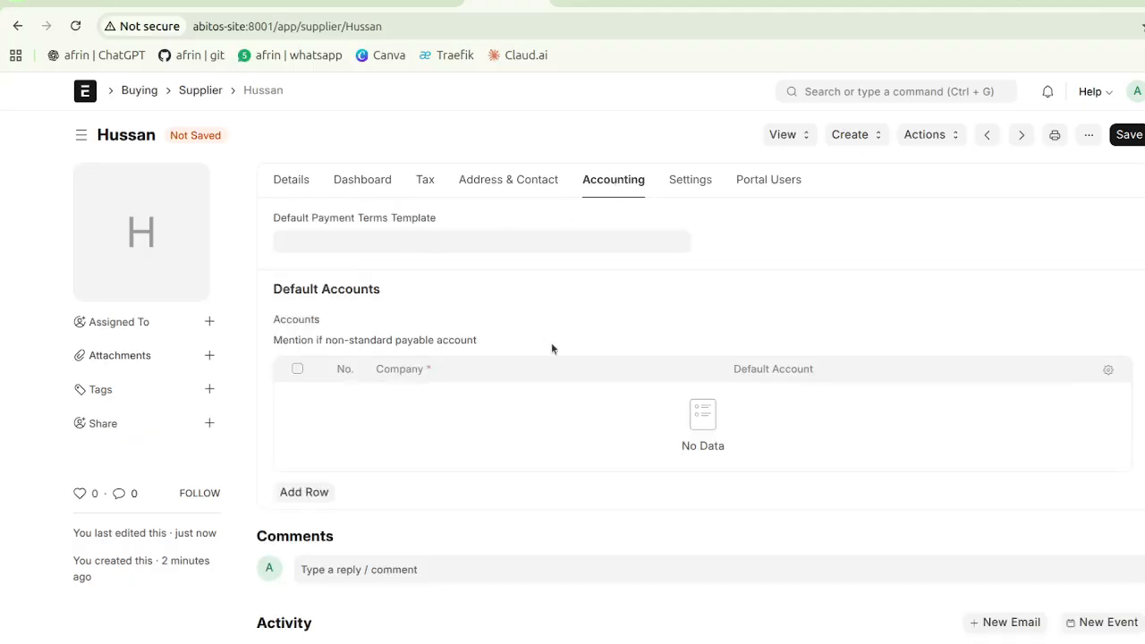
Step: On the Settings tab, tick then untick Allow Purchase Invoice Creation Without Purchase Order
click(690, 183)
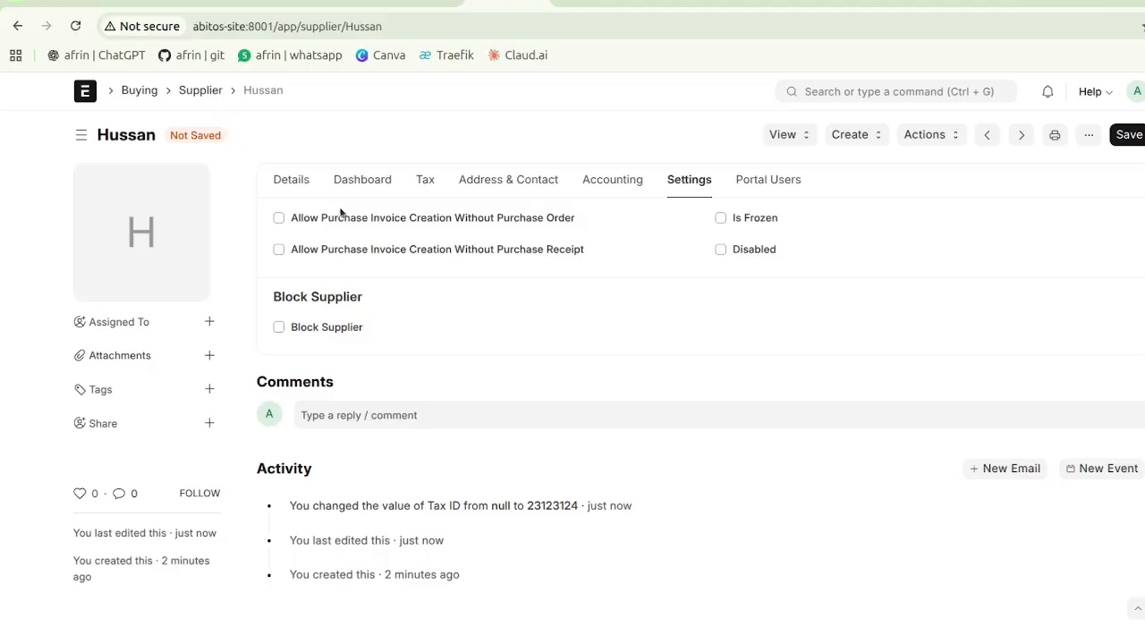
click(279, 218)
click(278, 219)
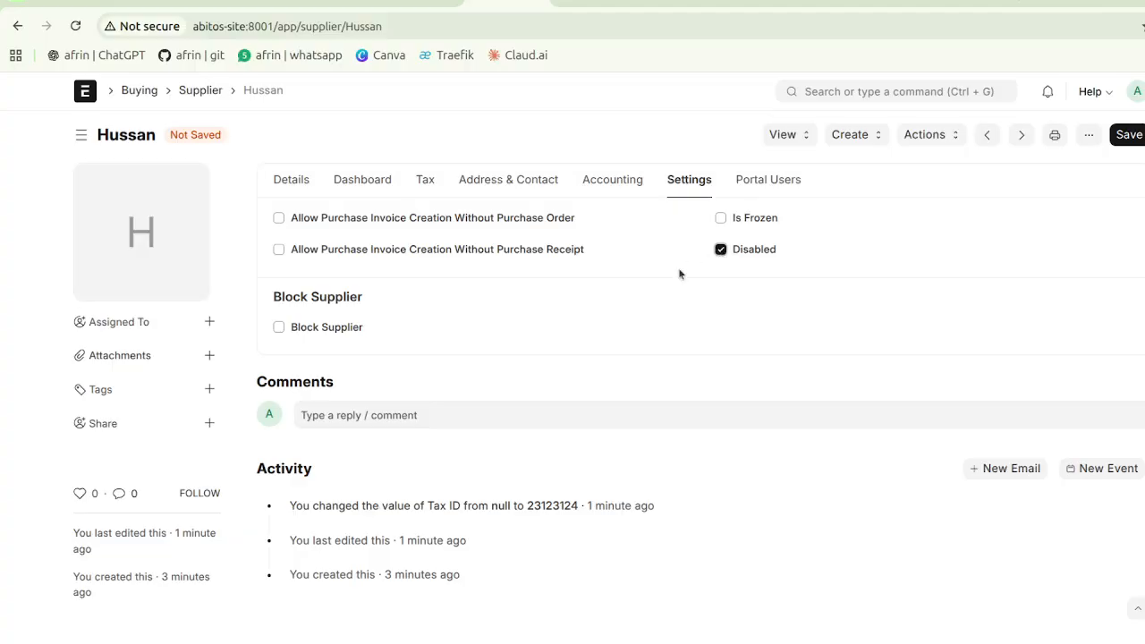
Step: Untick Disabled so the supplier stays Enabled, and save the changes
drag(669, 278, 726, 249)
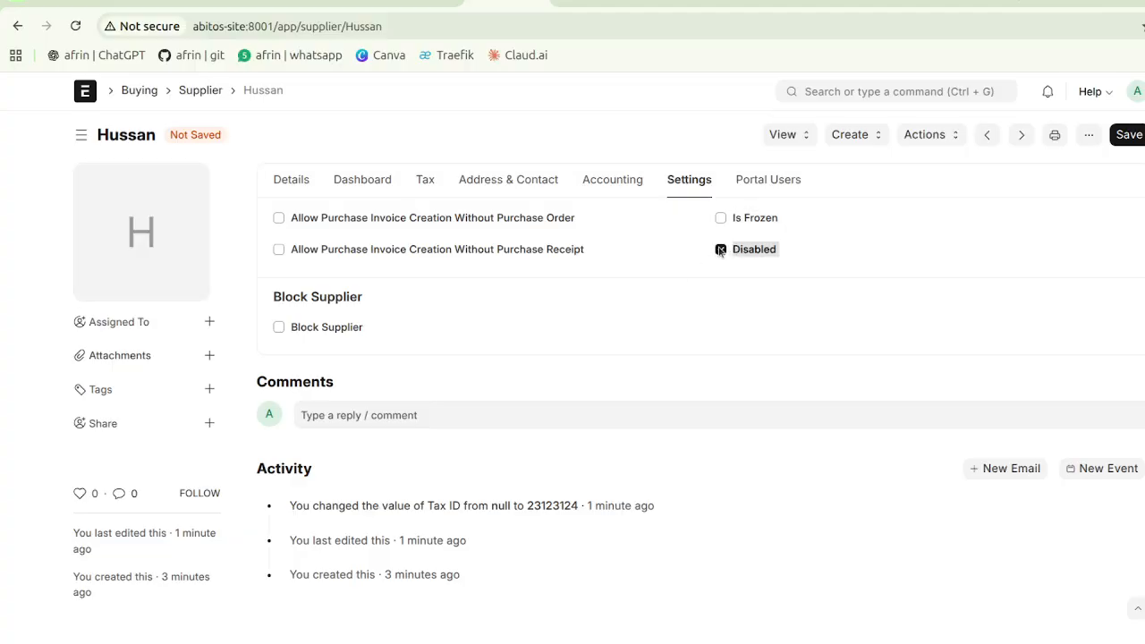
click(721, 250)
click(851, 245)
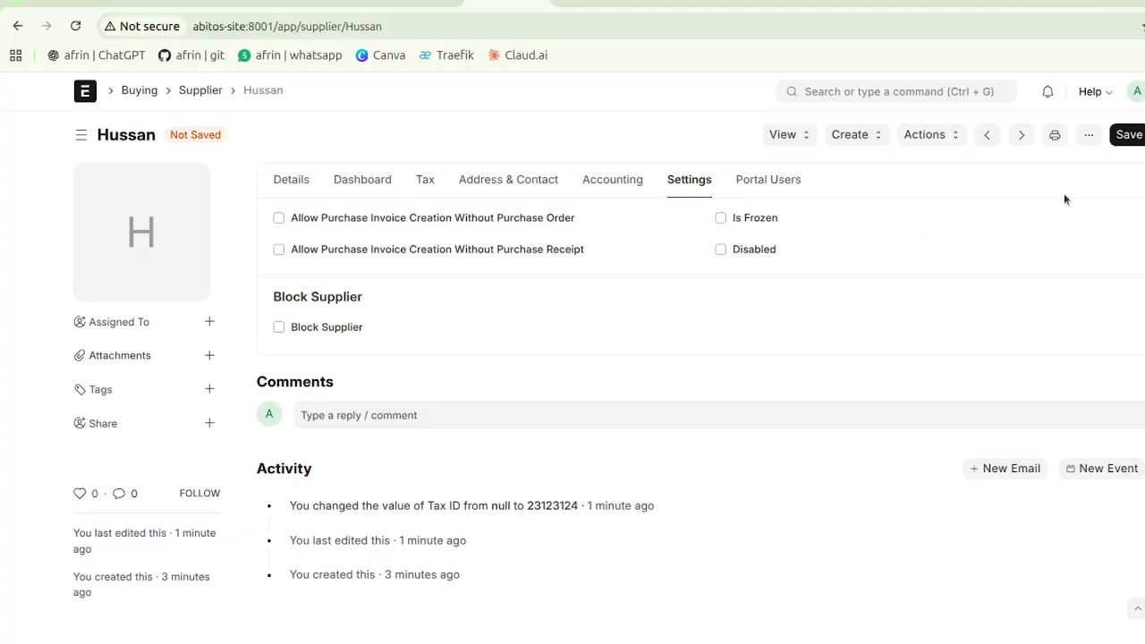
click(1126, 139)
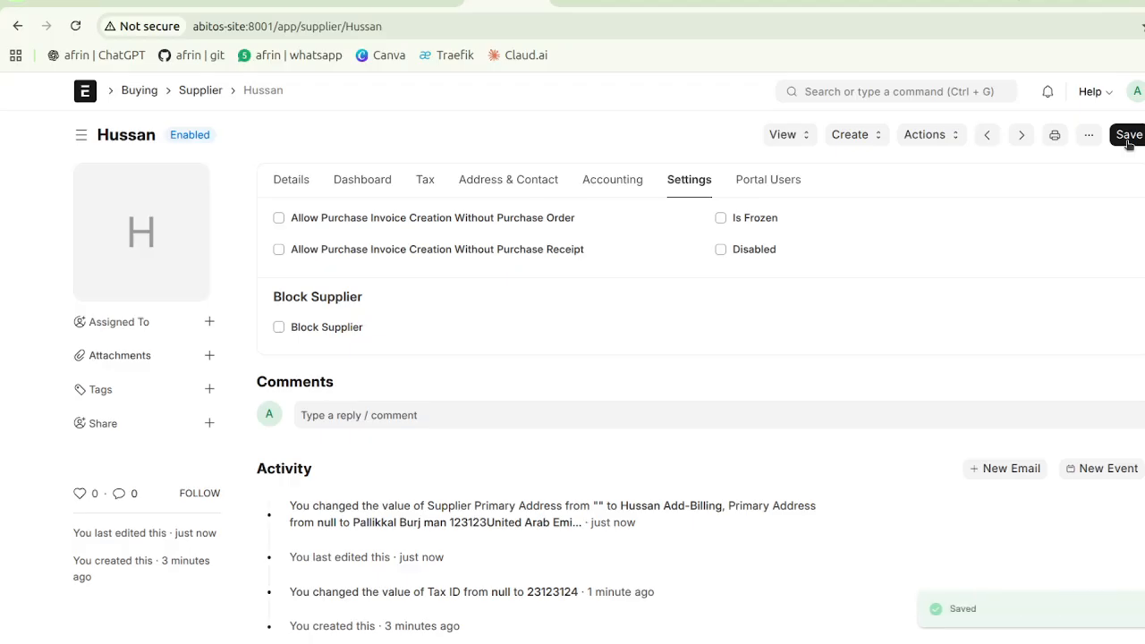
click(287, 182)
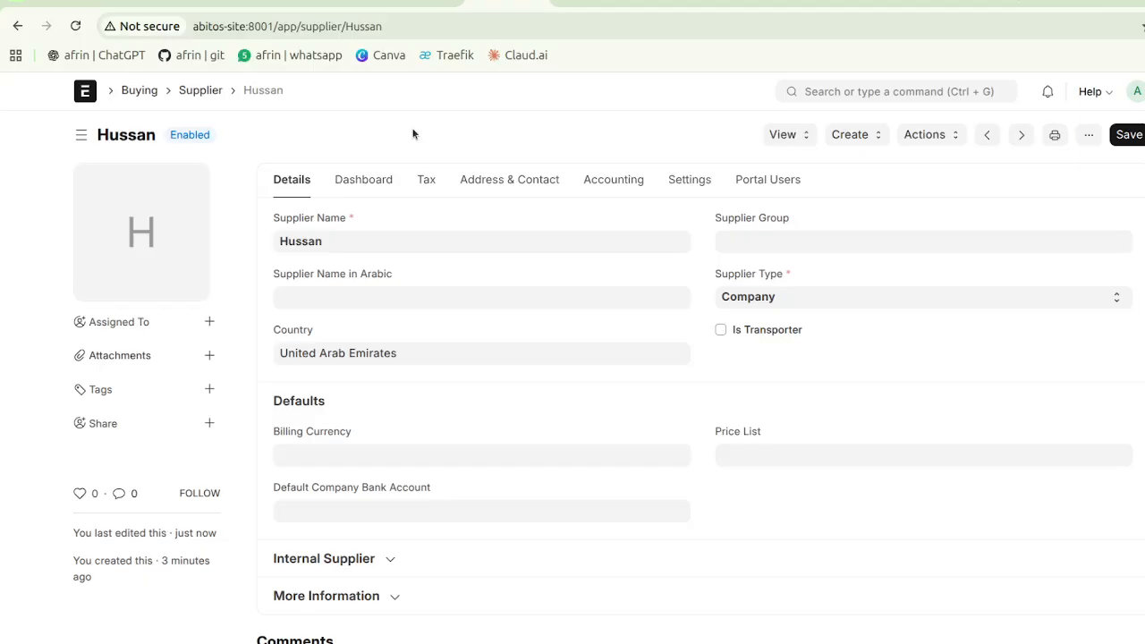
key(alt+Tab)
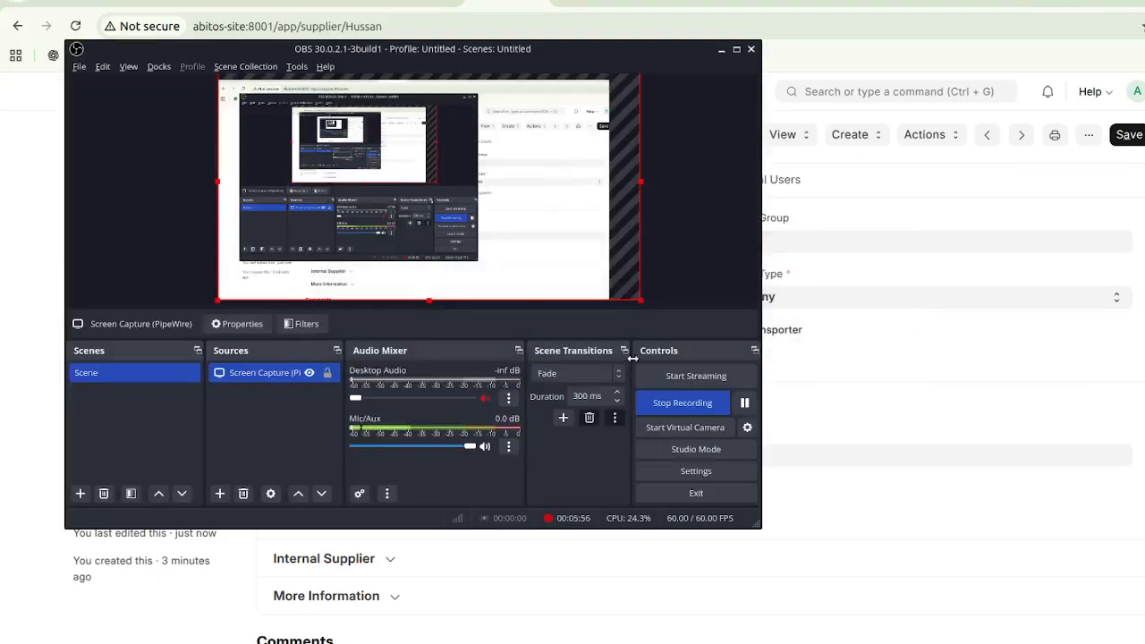